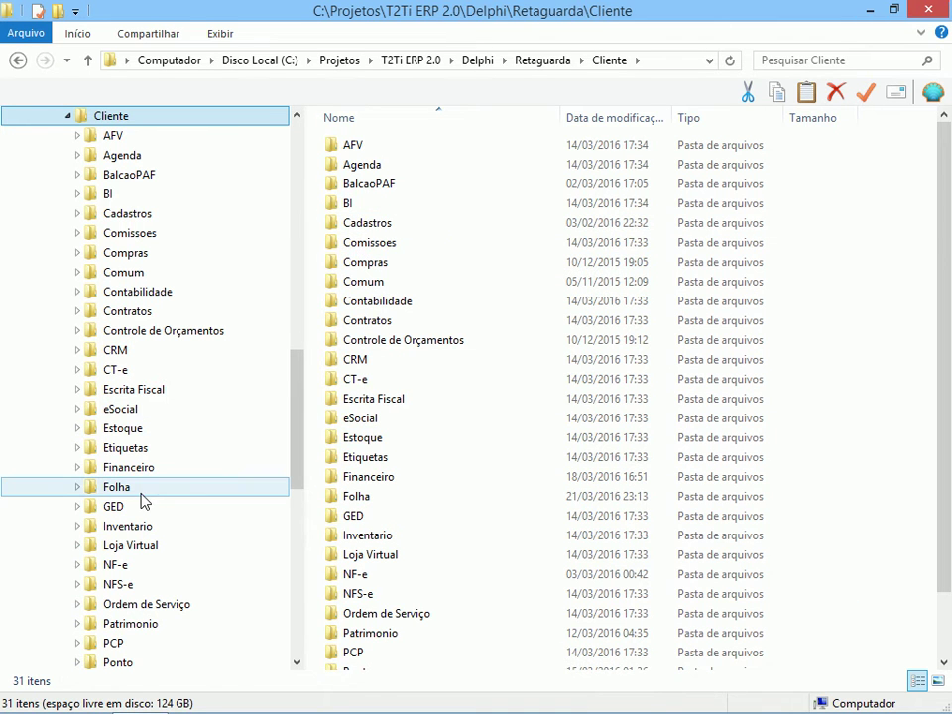
# Launch T2TiERPFolha.exe from the Cliente\Folha folder and log in with the login and password
pyautogui.click(117, 487)
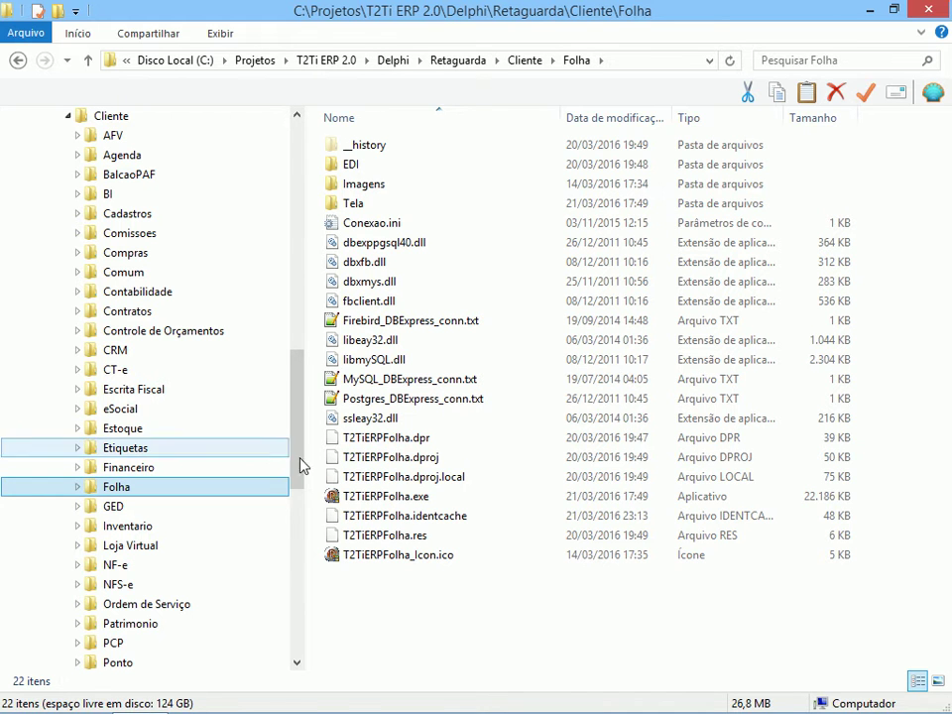
pyautogui.doubleClick(332, 496)
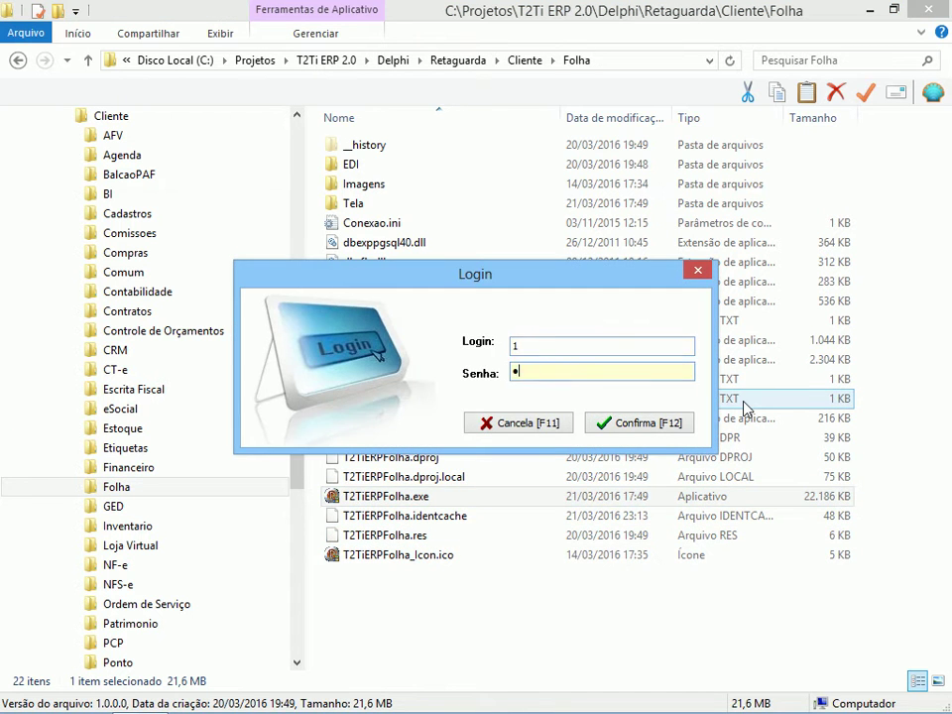
pyautogui.press('F12')
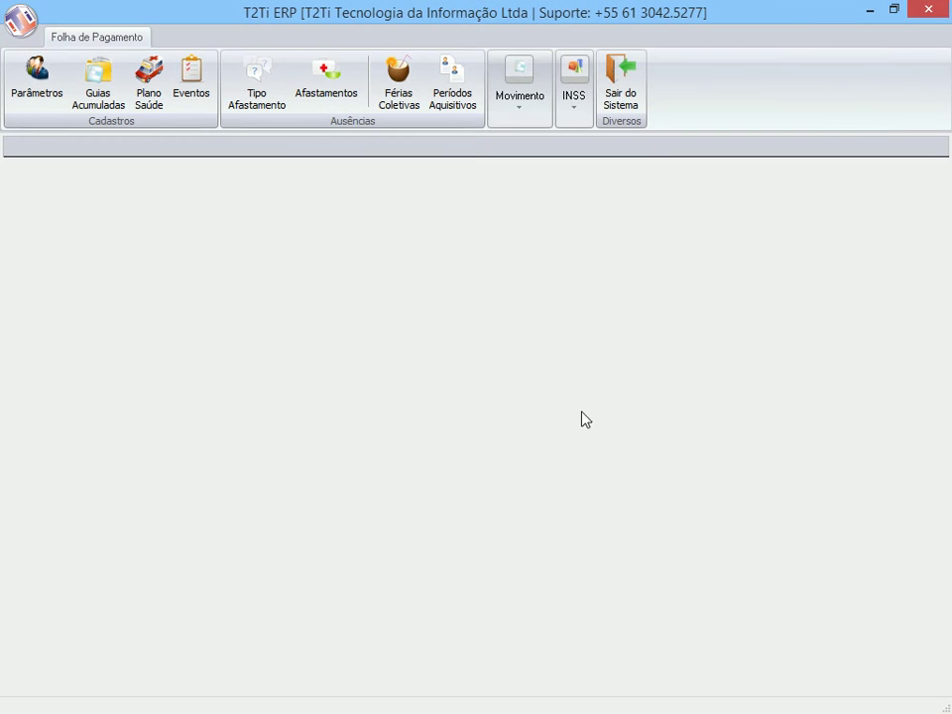
# Examine the fields of the payroll parameters record for competência 03/2016, then leave it without saving
pyautogui.click(60, 88)
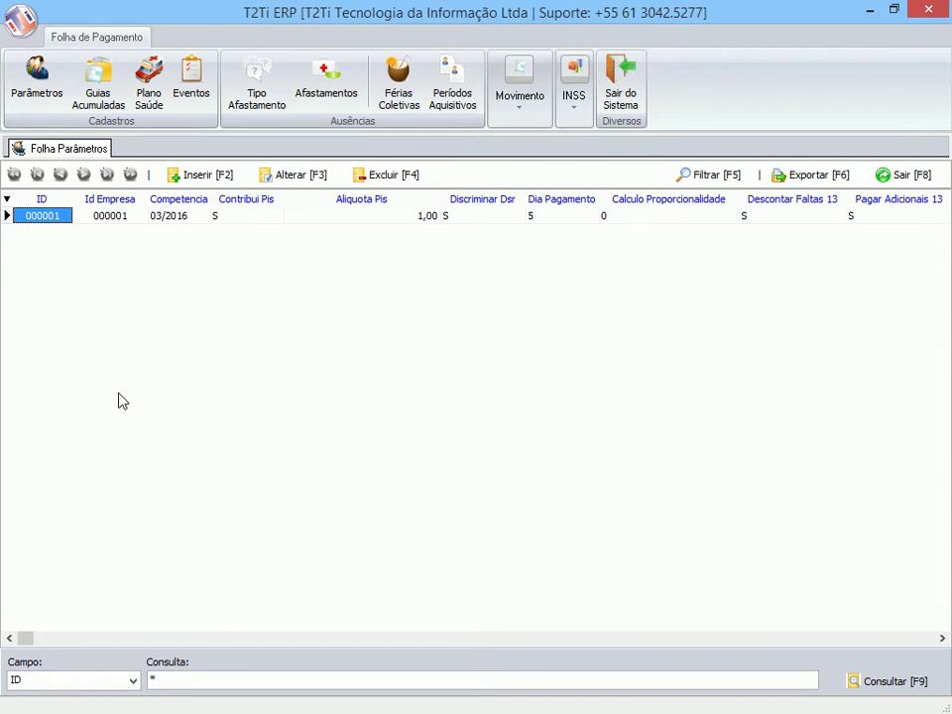
pyautogui.press('F3')
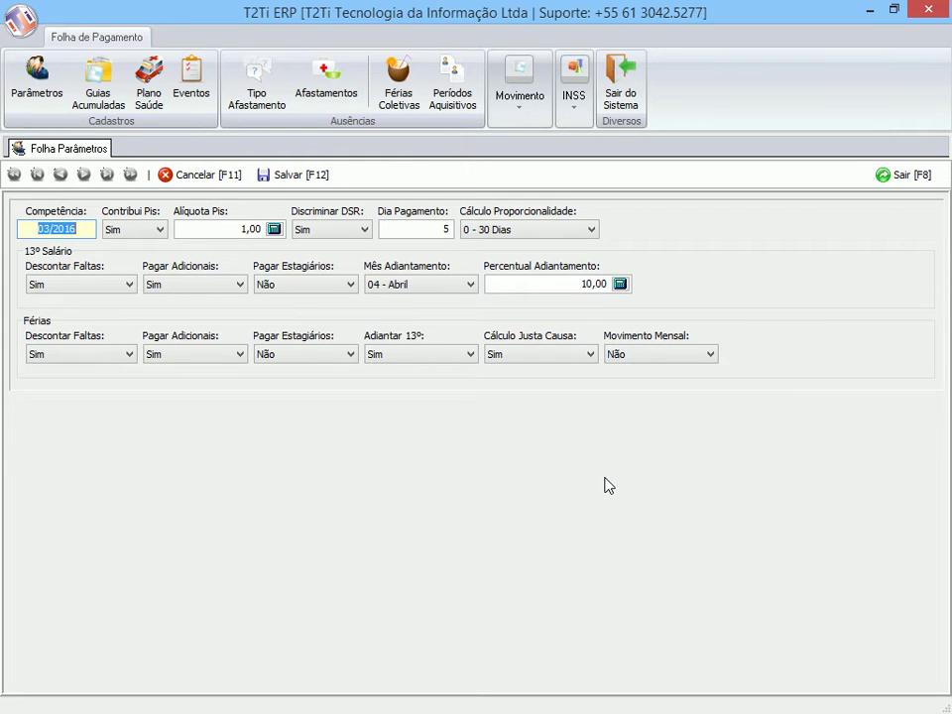
pyautogui.click(193, 175)
# Examine the GPS, IRRF and PIS fields of the Guias Acumuladas record, then close it without saving
pyautogui.click(99, 99)
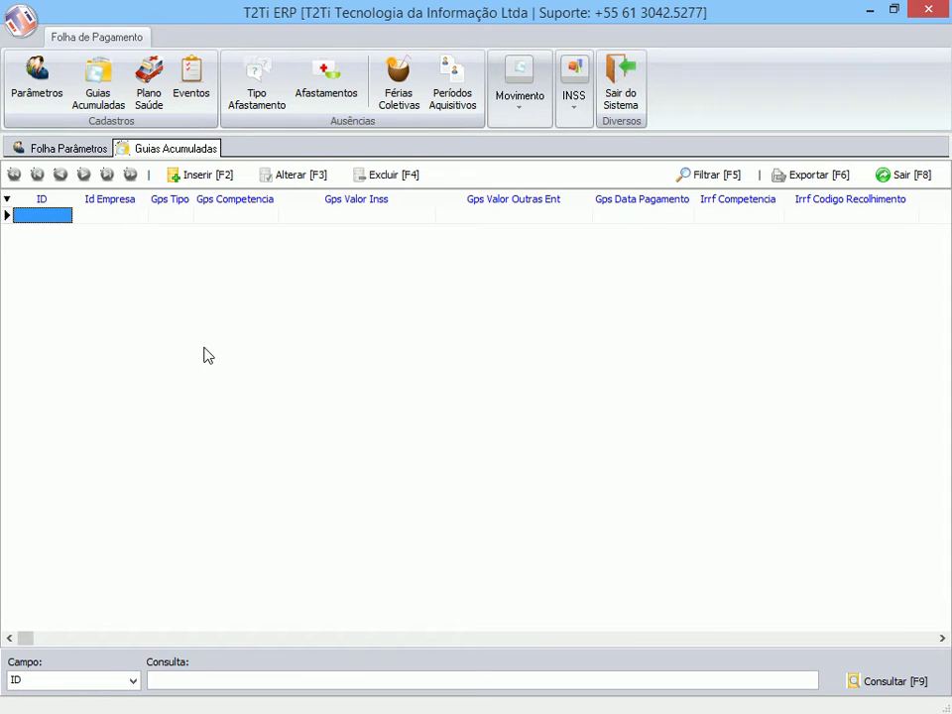
pyautogui.press('F3')
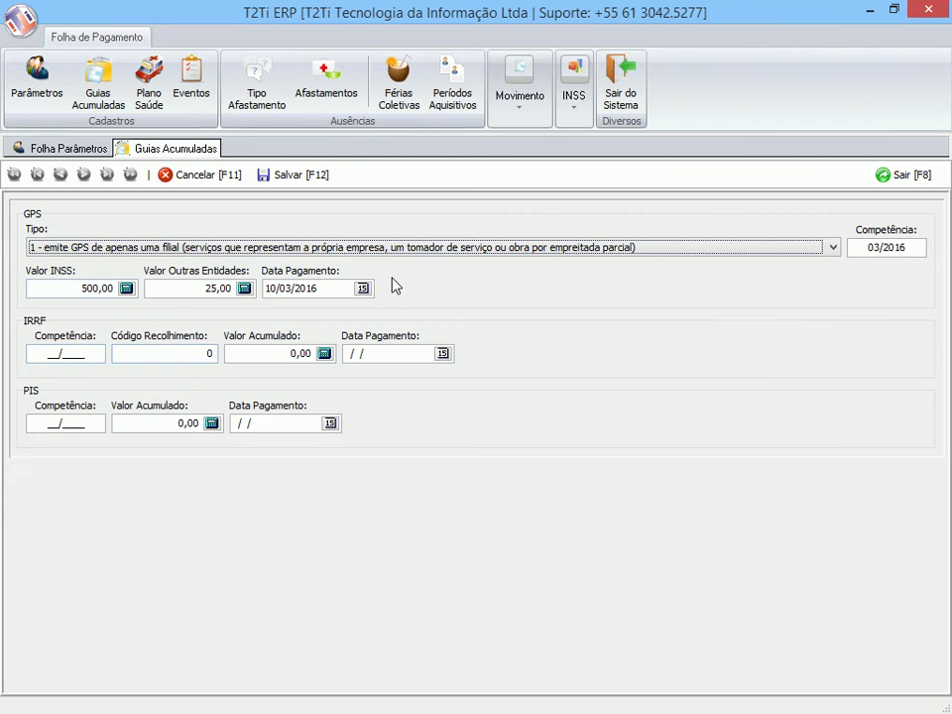
pyautogui.click(185, 177)
# Examine the Plano Saúde record, including its operator and the available Beneficiário options, then cancel the edit
pyautogui.click(149, 94)
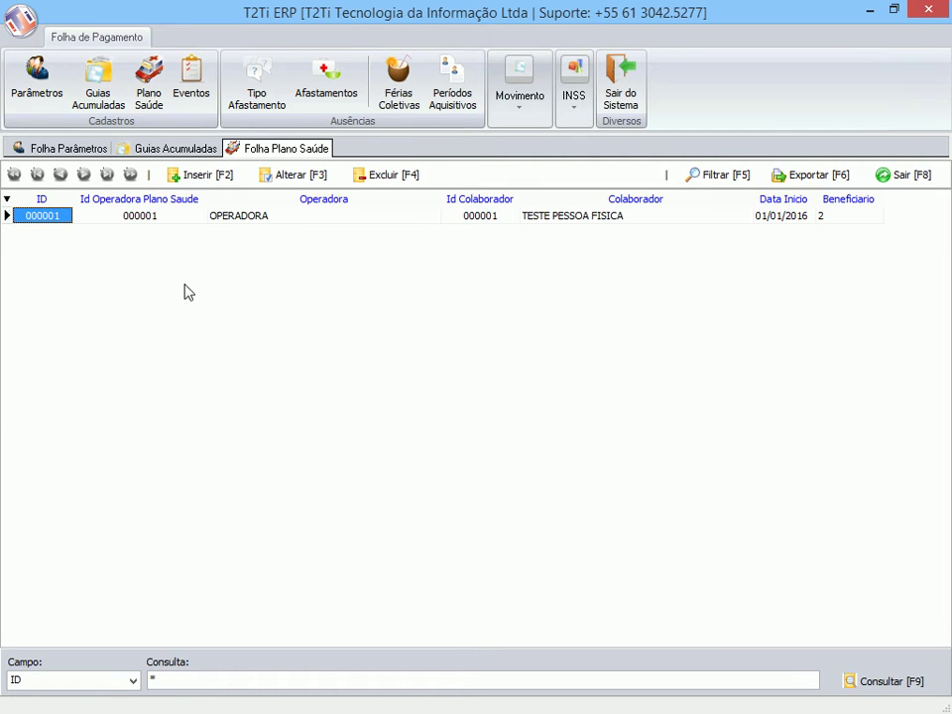
pyautogui.press('F3')
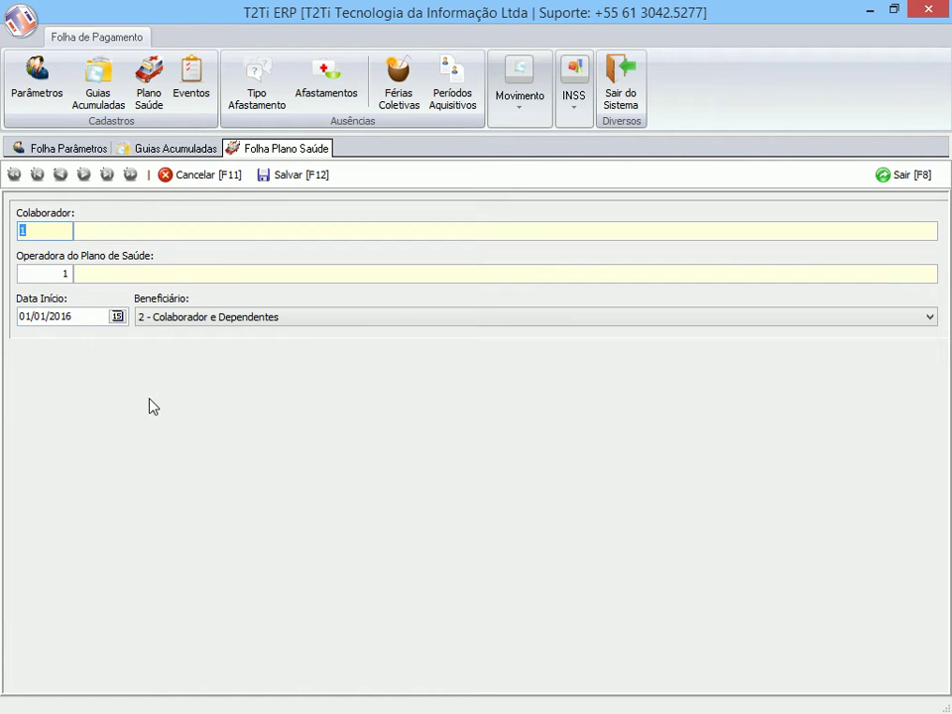
pyautogui.click(58, 270)
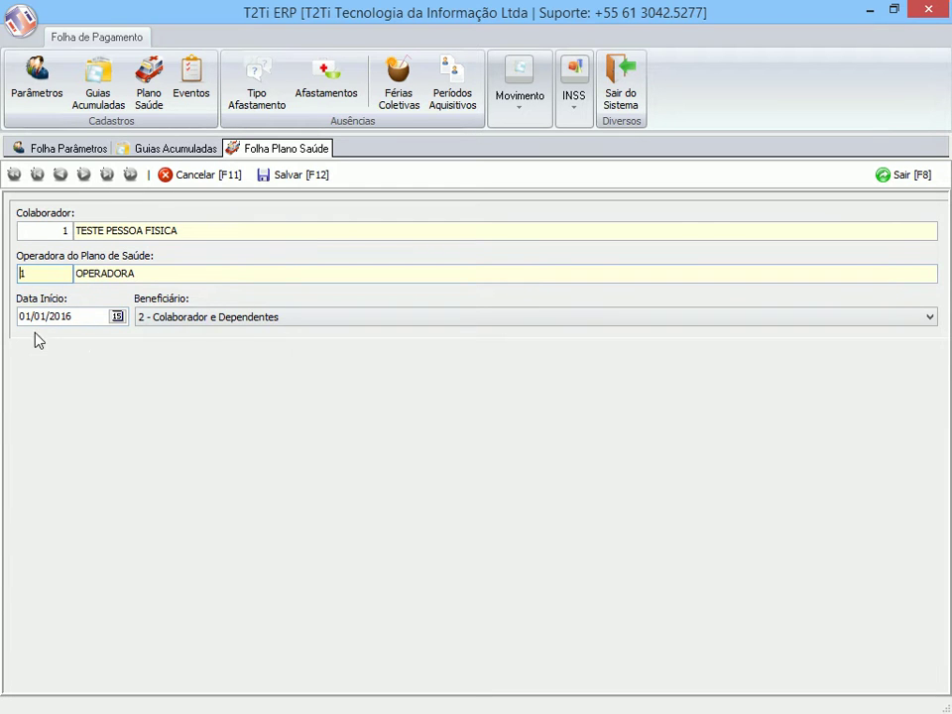
pyautogui.click(248, 321)
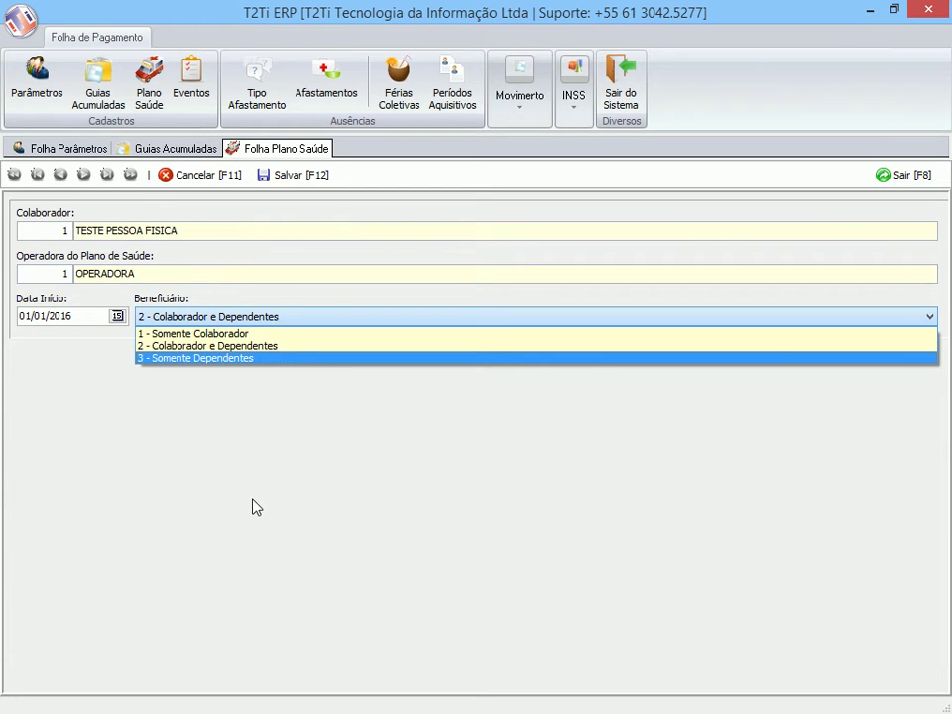
pyautogui.click(265, 560)
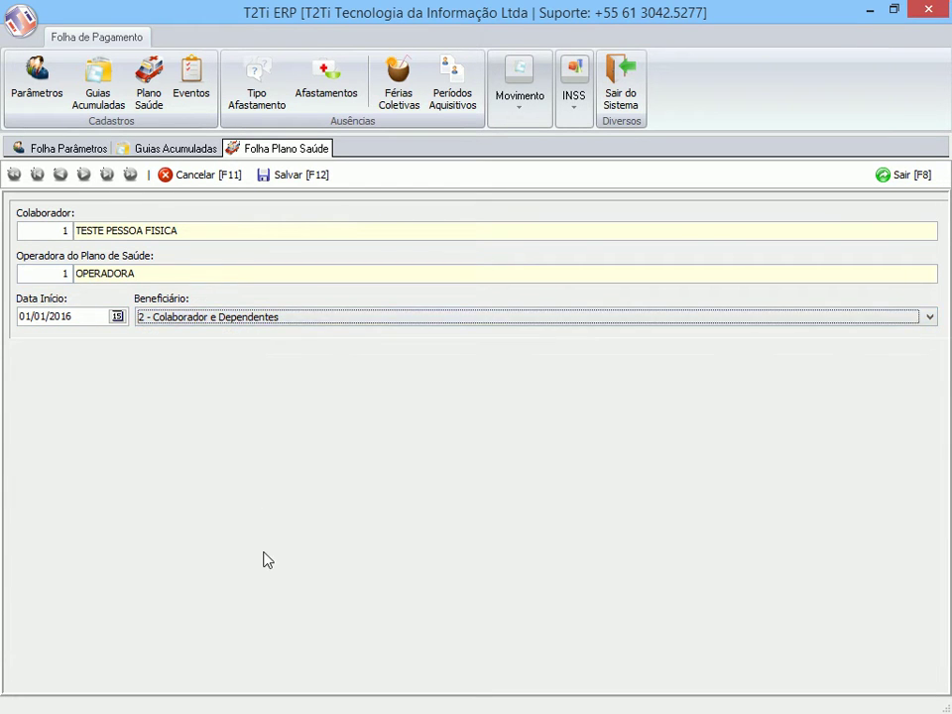
pyautogui.click(188, 177)
# Examine the SALARIO FAMILIA entry in the payroll Eventos register, then cancel the edit
pyautogui.click(187, 90)
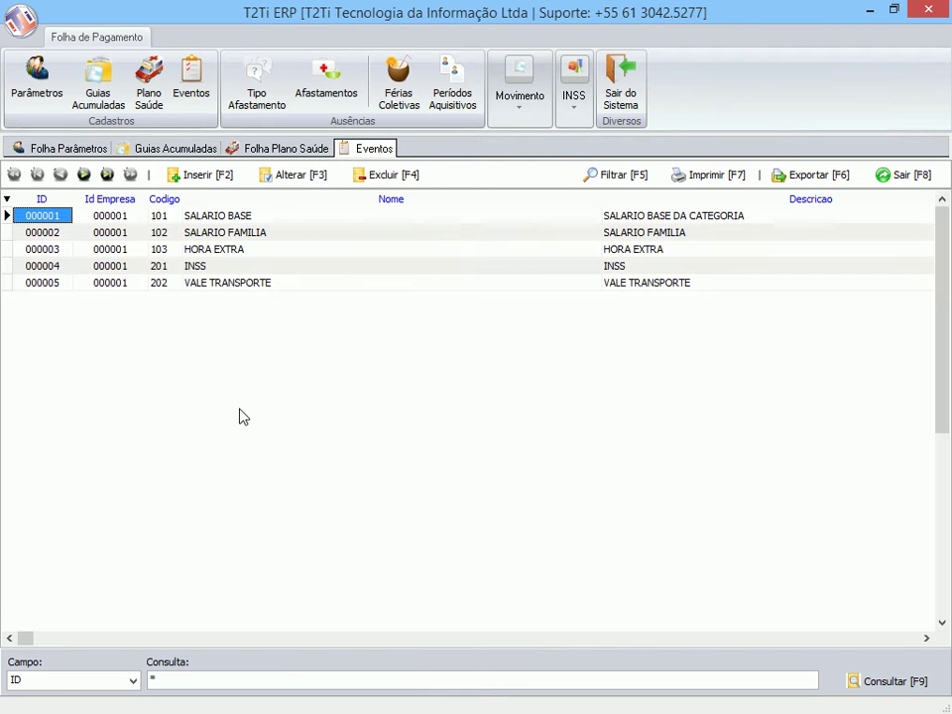
pyautogui.click(157, 217)
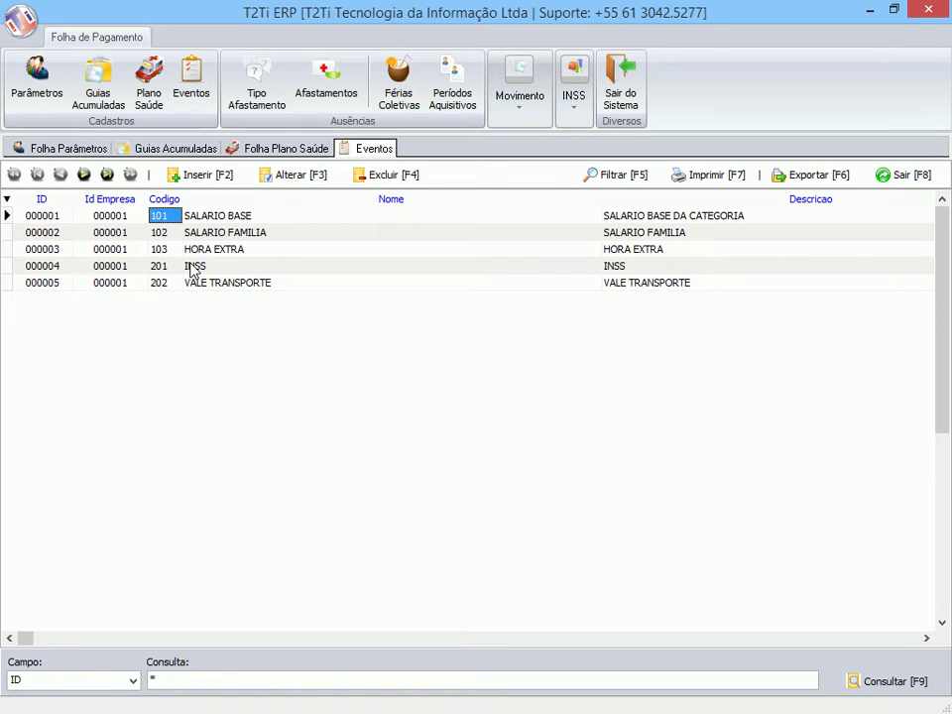
pyautogui.click(240, 234)
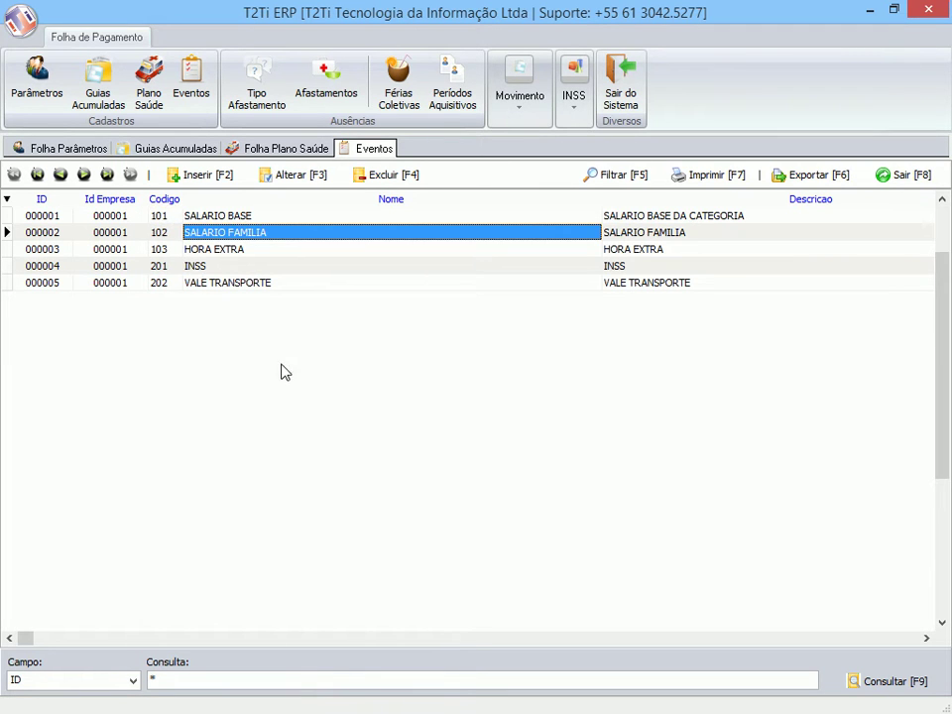
pyautogui.press('F3')
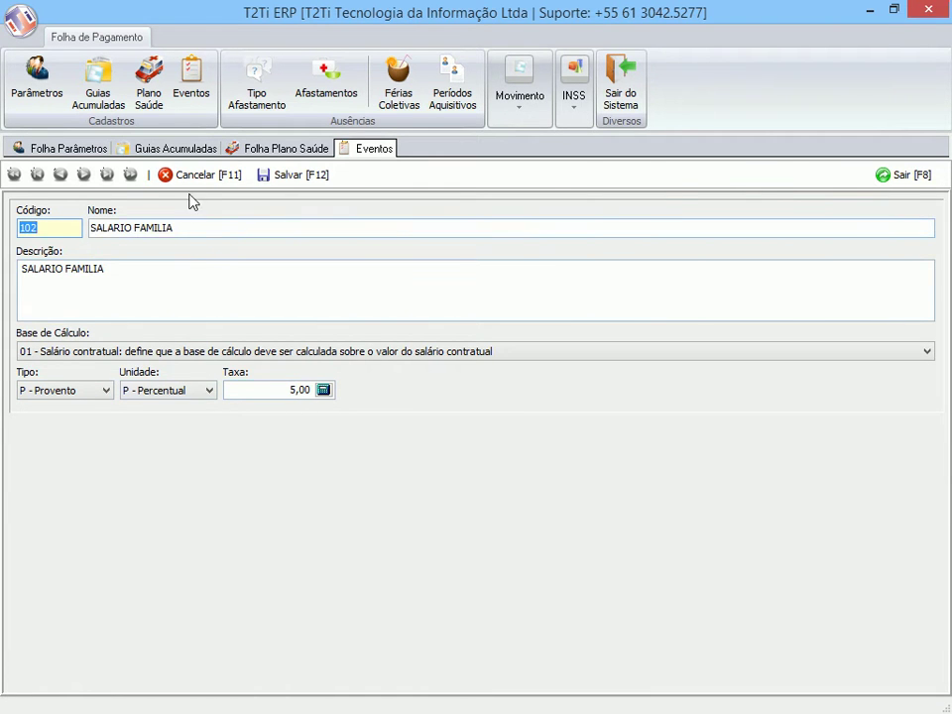
pyautogui.click(199, 174)
# Examine the INSS event's details, cancel the edit, and view the registered Tipo Afastamento entries
pyautogui.click(226, 267)
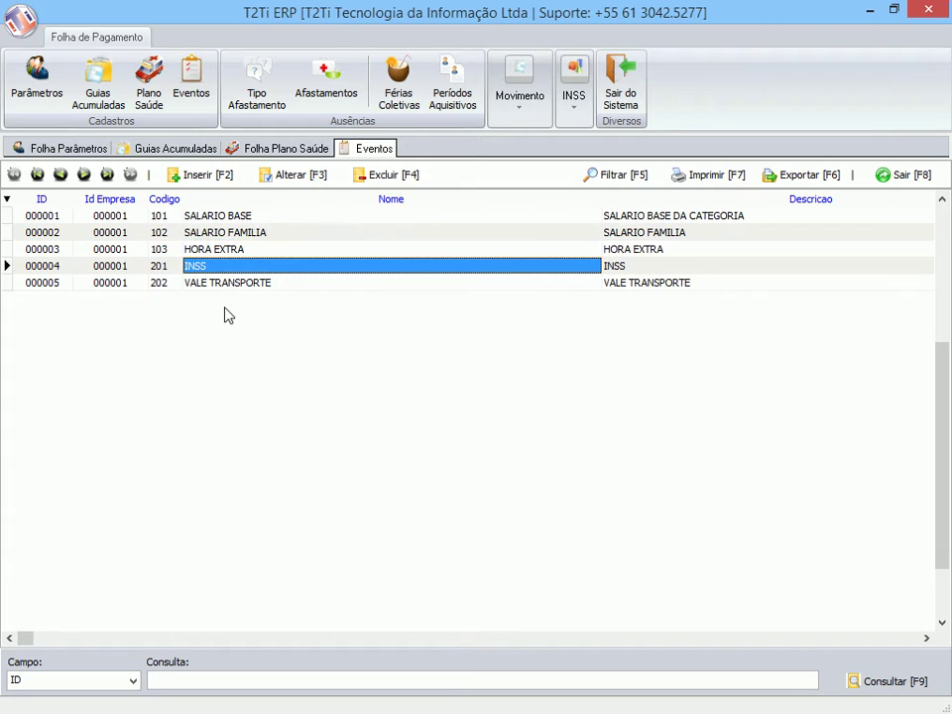
pyautogui.press('F3')
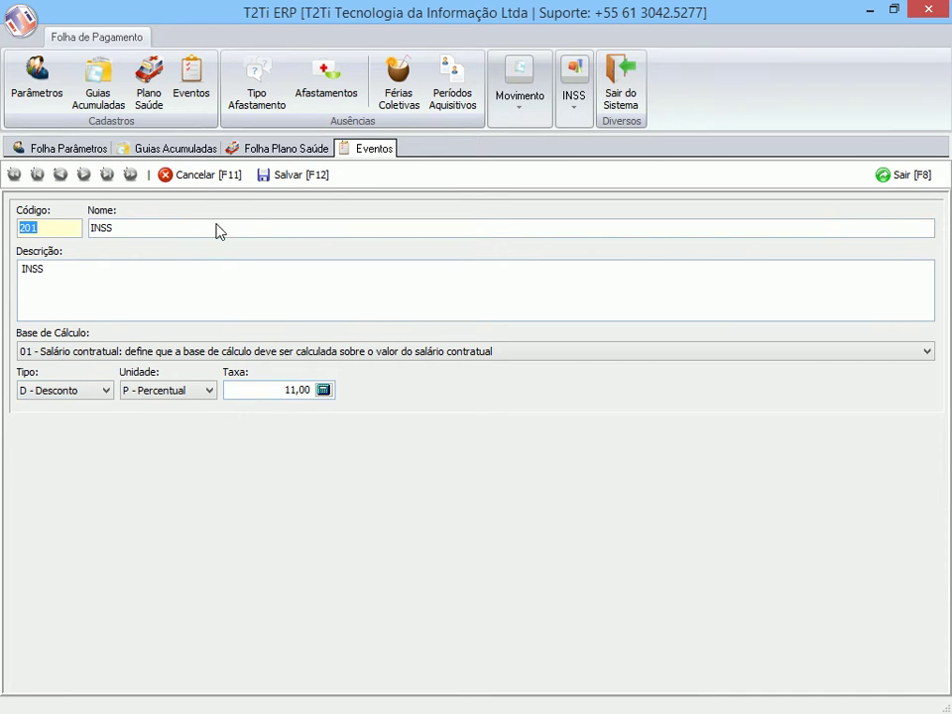
pyautogui.click(197, 176)
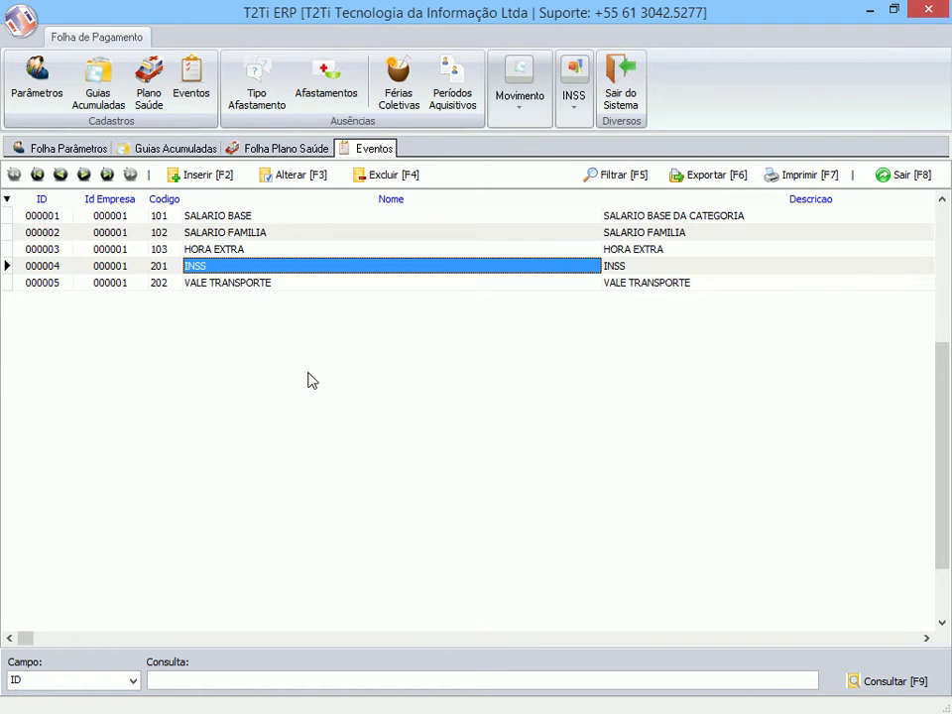
pyautogui.click(256, 99)
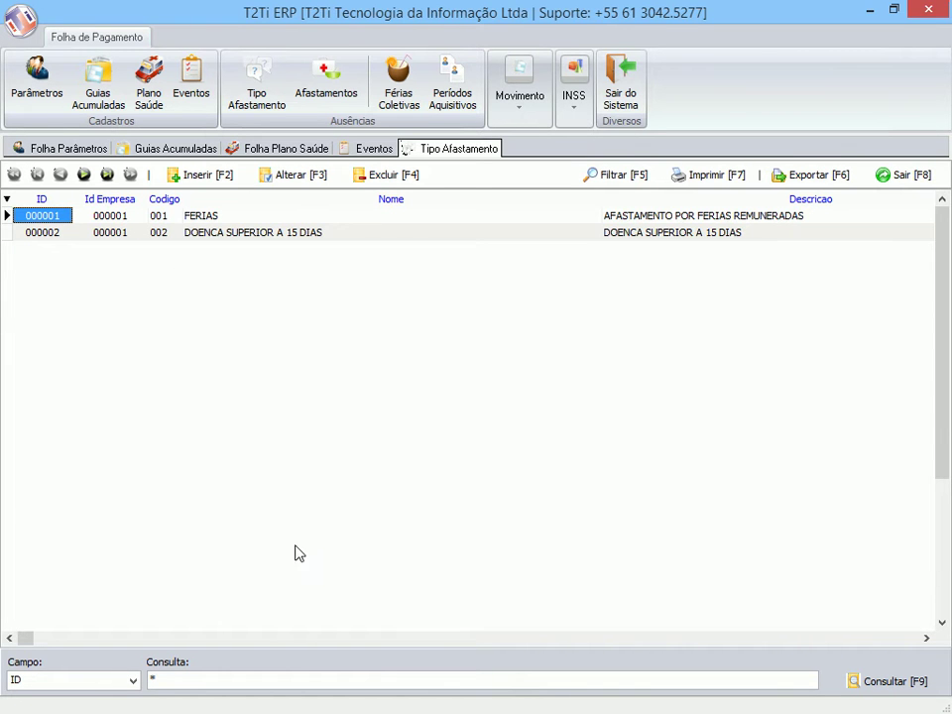
# Start a new Afastamentos record for collaborator 1 and choose leave type 2, DOENCA SUPERIOR A 15 DIAS
pyautogui.click(325, 77)
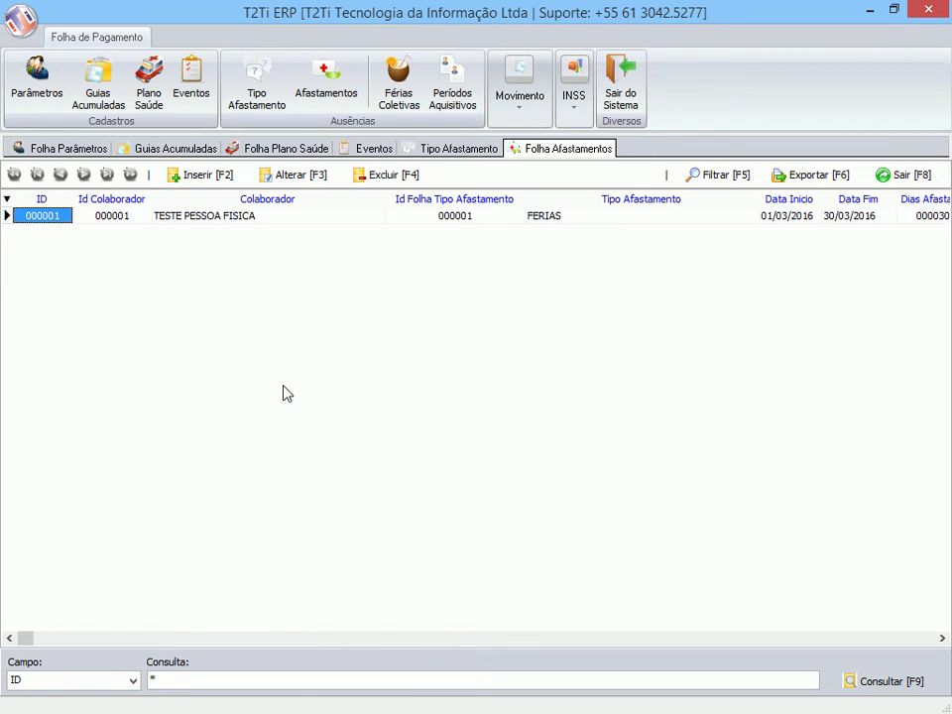
pyautogui.press('F2')
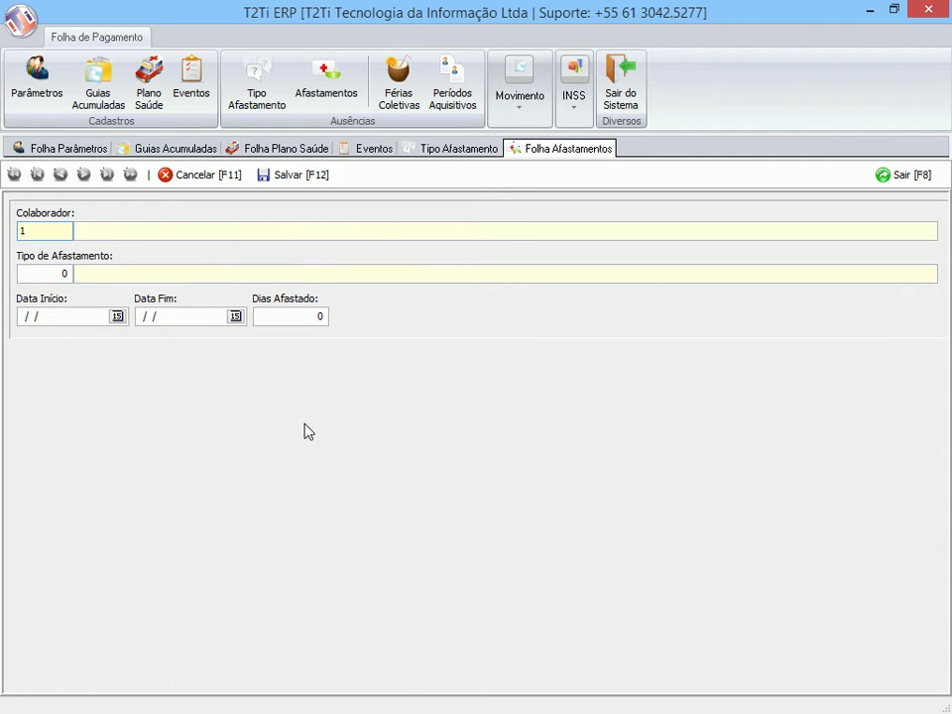
pyautogui.press('Return')
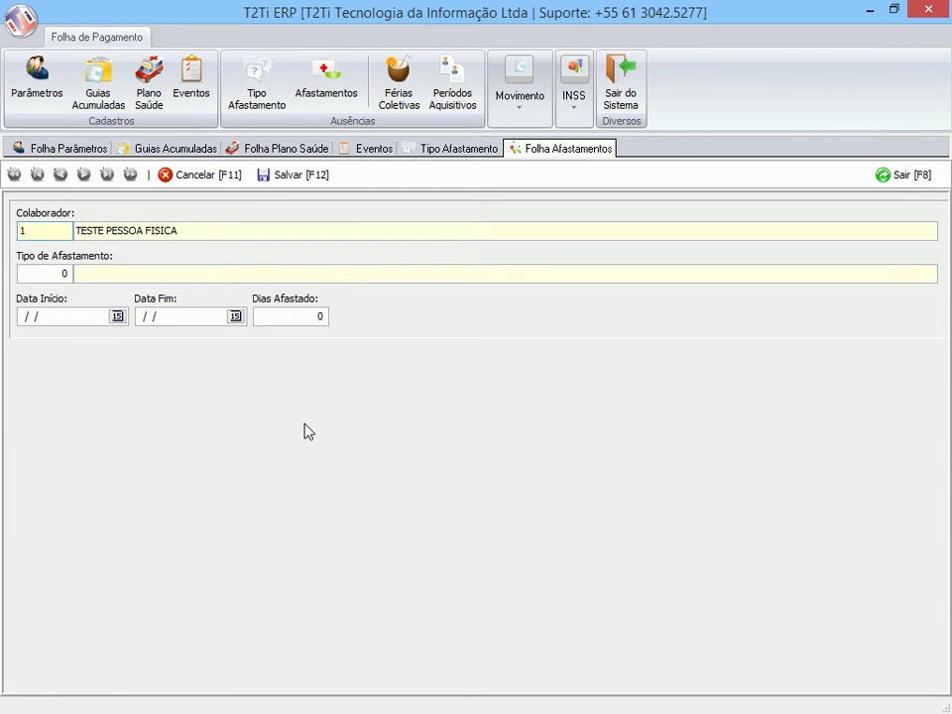
pyautogui.press('Tab')
pyautogui.press('F1')
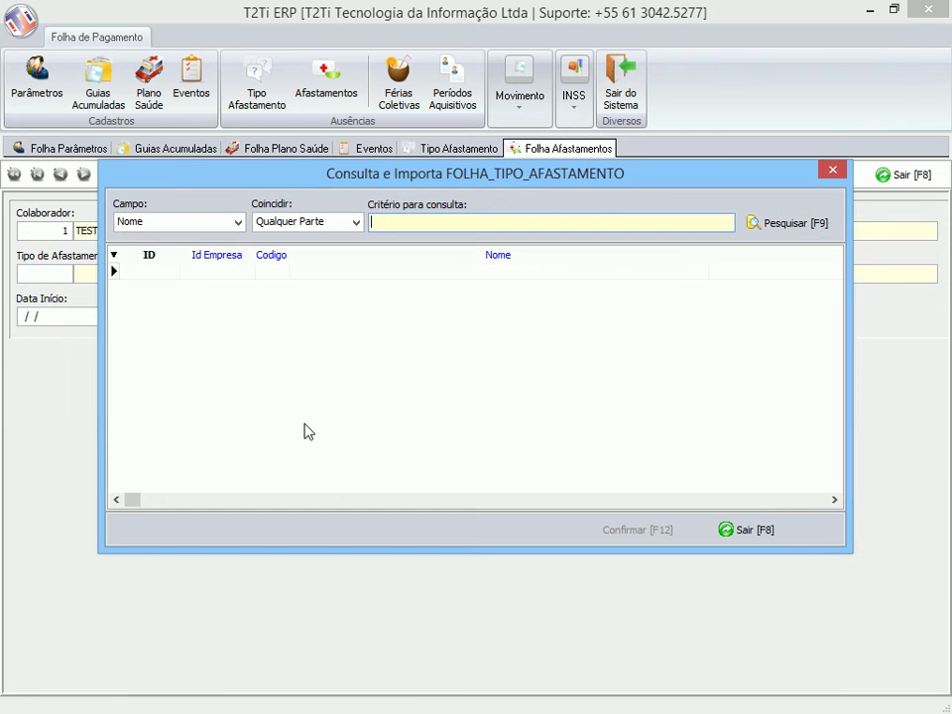
pyautogui.press('Tab')
pyautogui.press('Down')
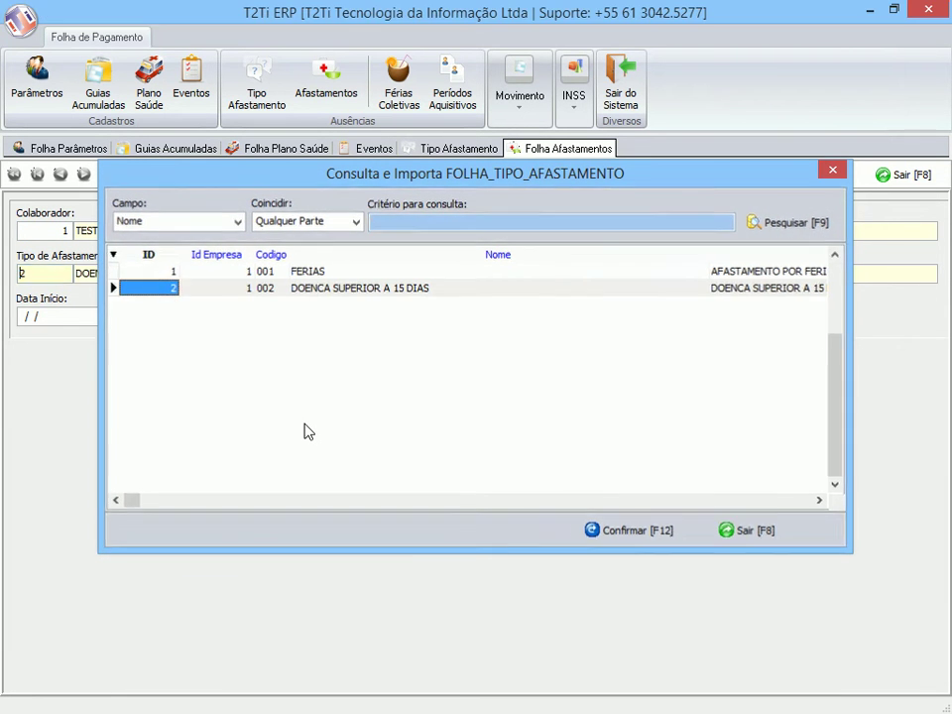
pyautogui.press('Return')
# Set the leave period from 01/01/2016 to 05/01/2016 with 5 days of absence and save the record
pyautogui.press('Tab')
pyautogui.write('01012016')
pyautogui.press('Tab')
pyautogui.write('0501201')
pyautogui.press('Tab')
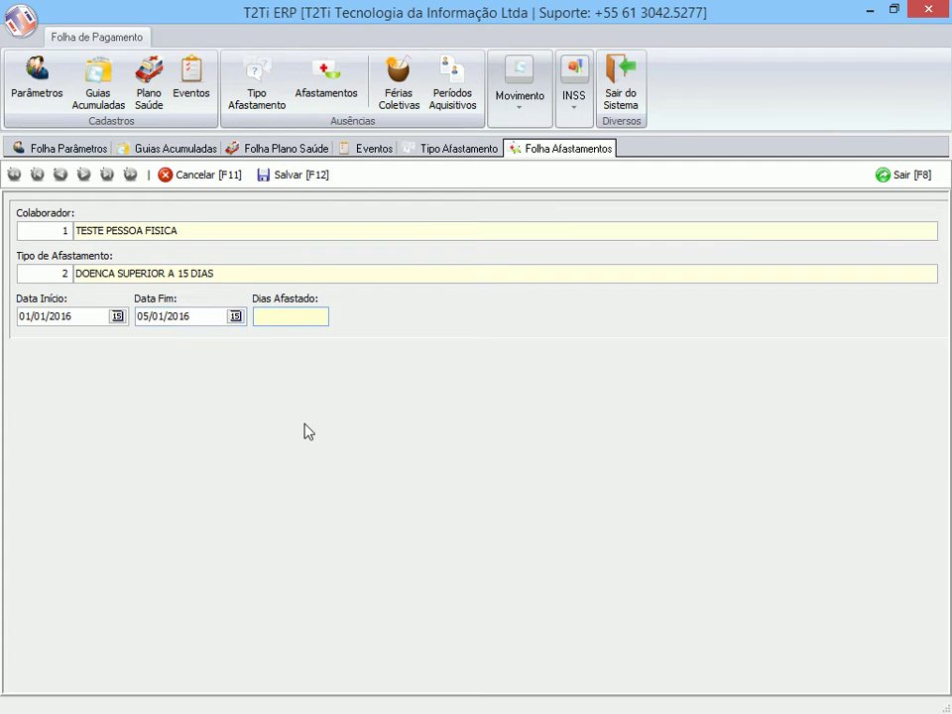
pyautogui.press('Tab')
pyautogui.press('F12')
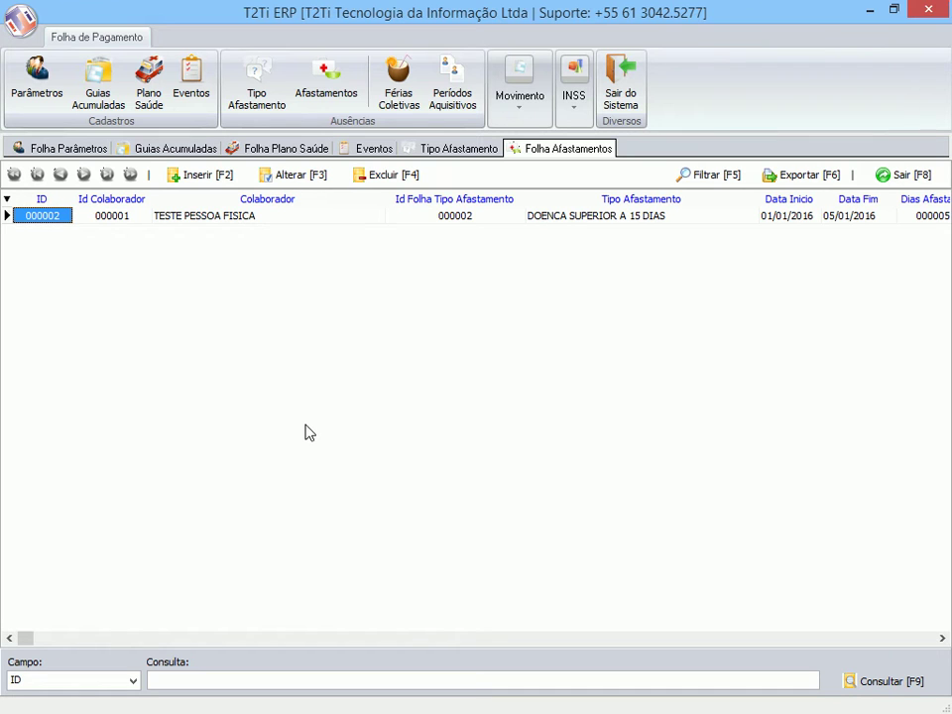
# View the Férias Coletivas register and its blank entry form, then cancel the new record
pyautogui.click(408, 87)
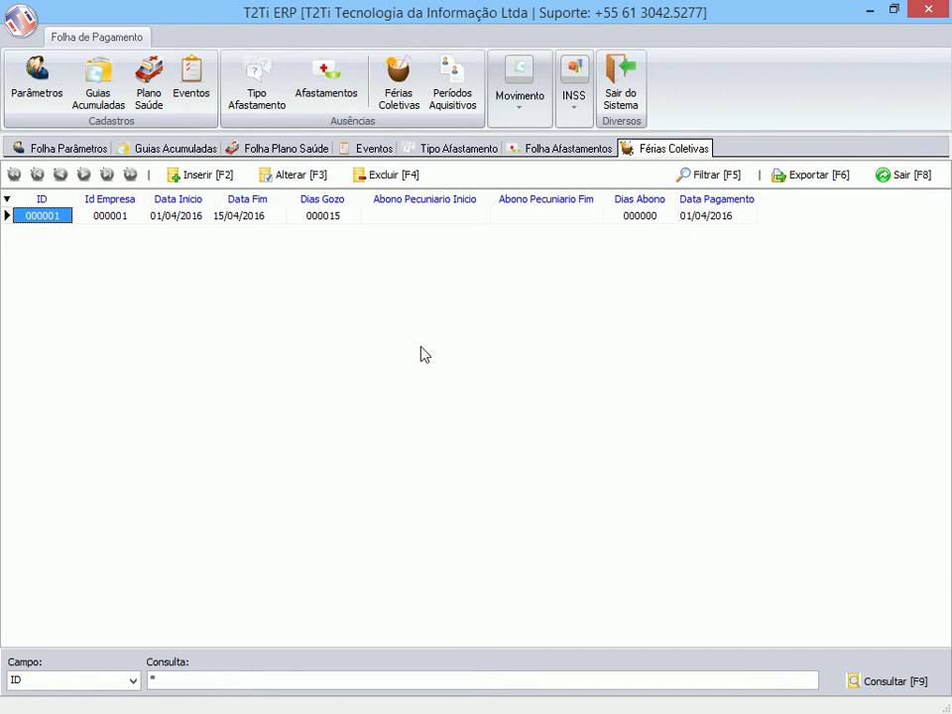
pyautogui.press('F2')
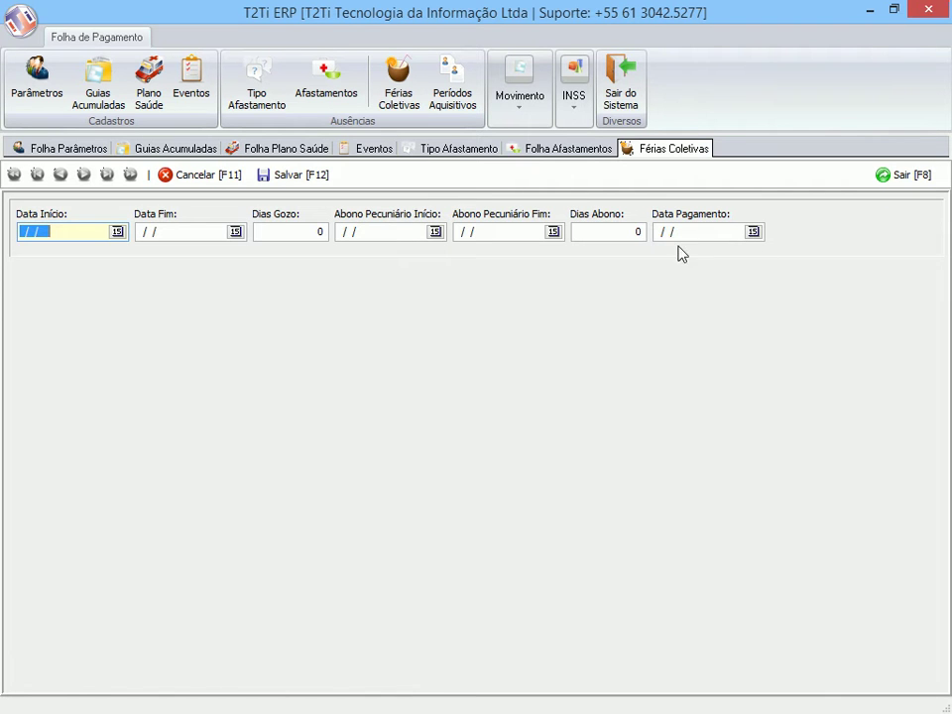
pyautogui.click(191, 176)
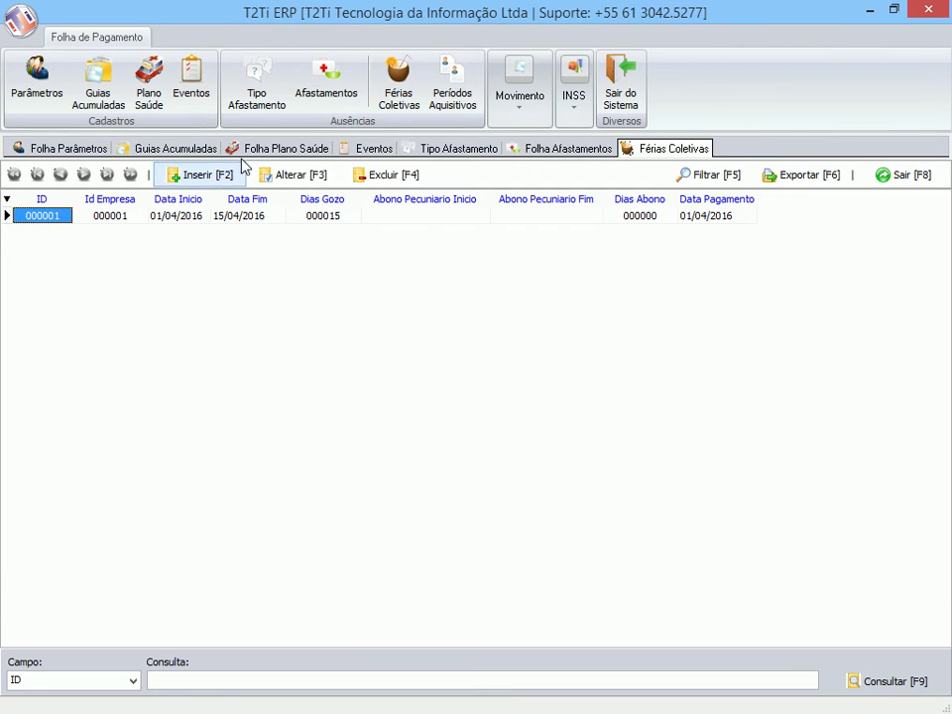
# Examine the blank Períodos Aquisitivos form, including the Situação options and Afastamento Previdência field, then cancel the new record
pyautogui.click(450, 99)
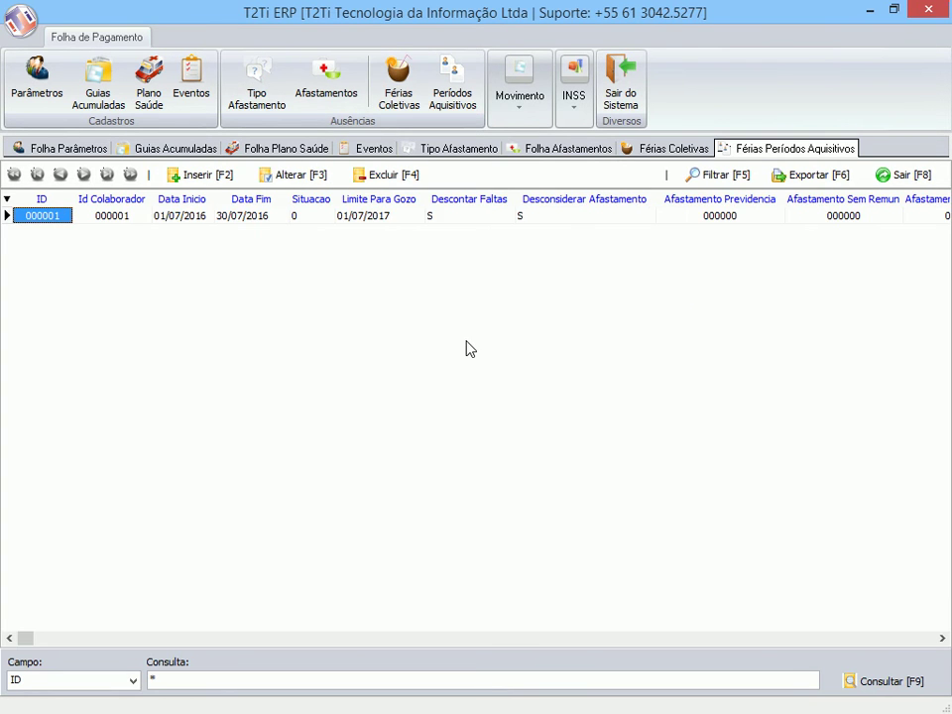
pyautogui.press('F2')
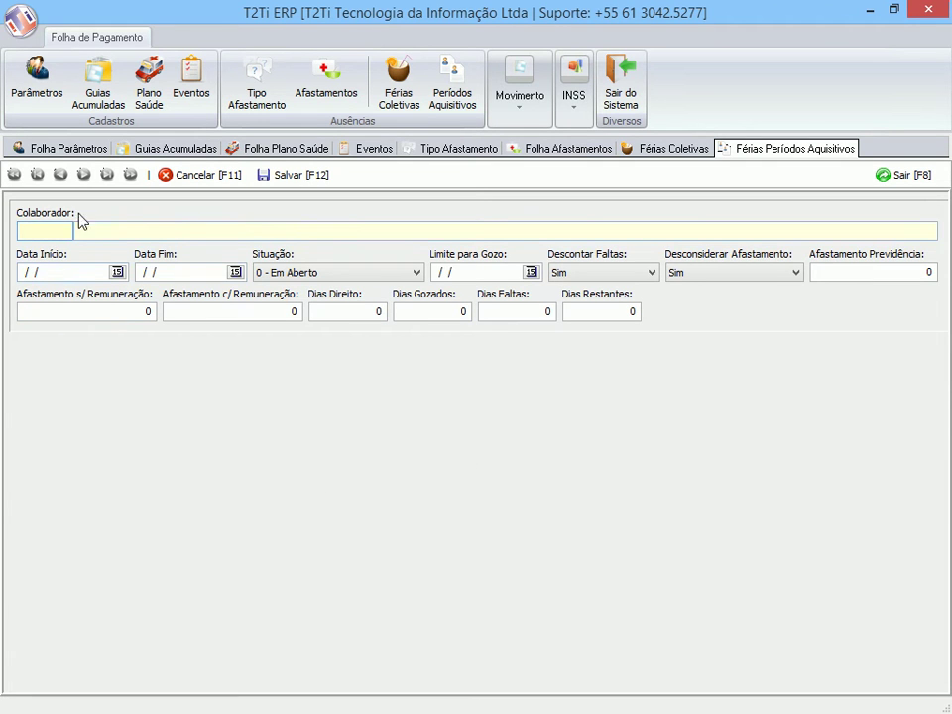
pyautogui.click(351, 275)
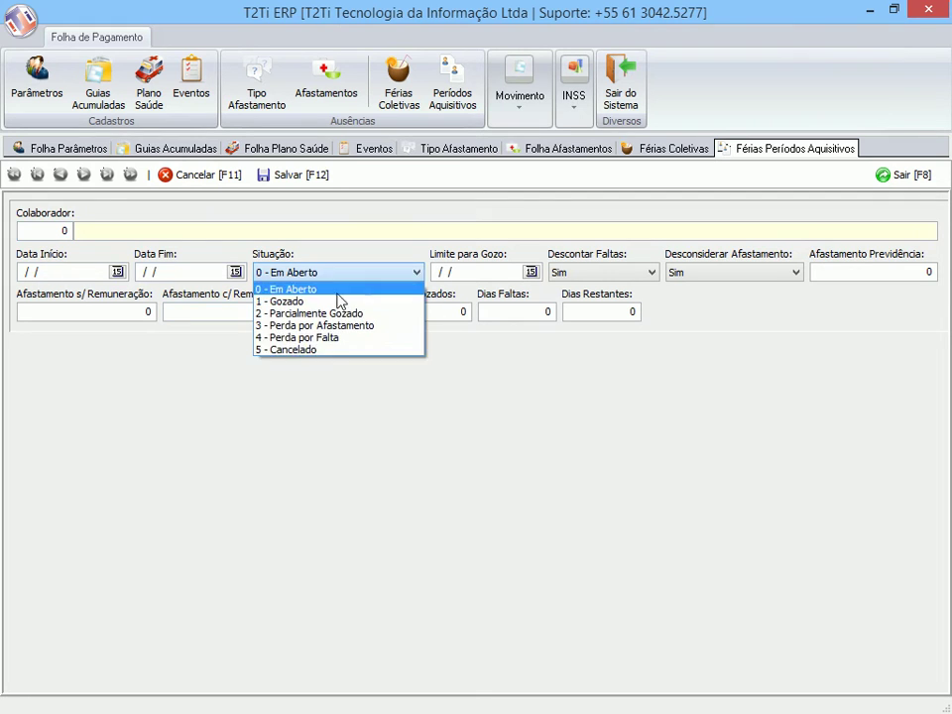
pyautogui.click(437, 450)
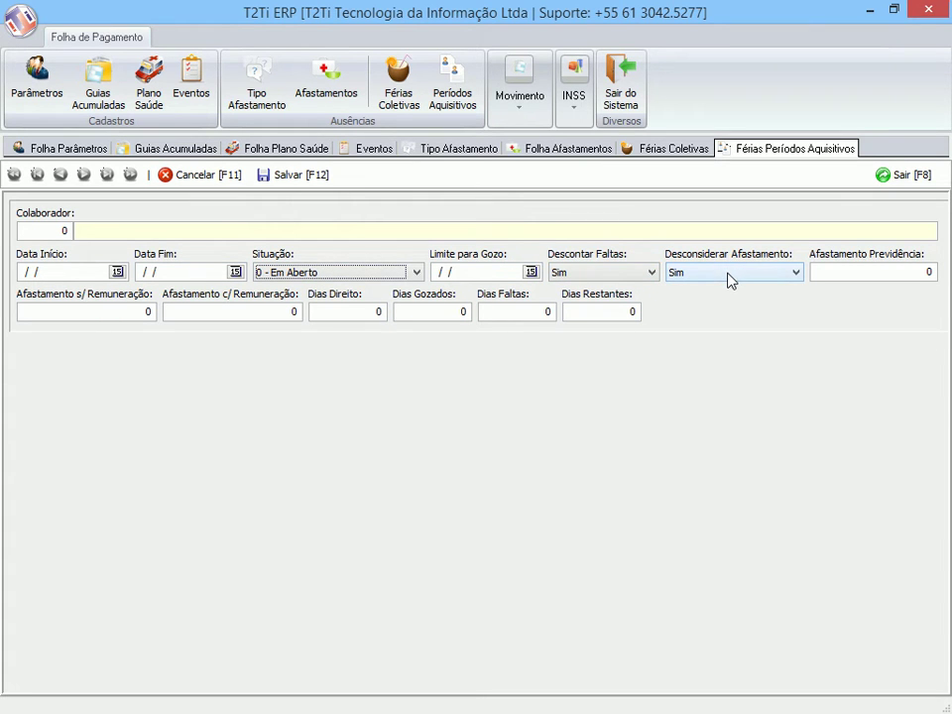
pyautogui.click(898, 274)
pyautogui.click(213, 175)
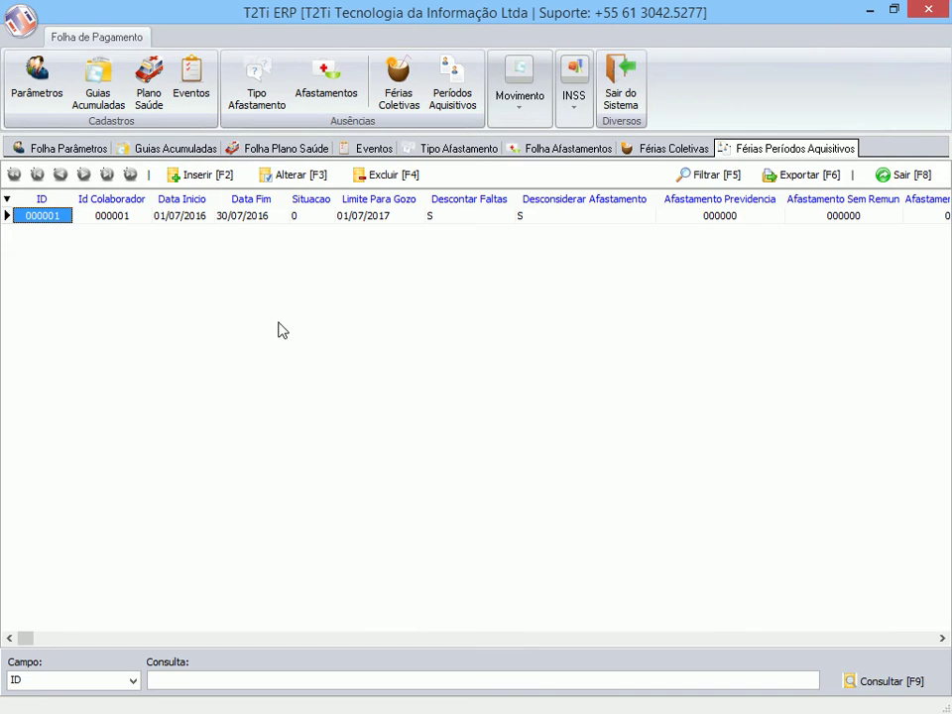
# View the INSS Serviços register and the INSS Retenções register
pyautogui.click(572, 114)
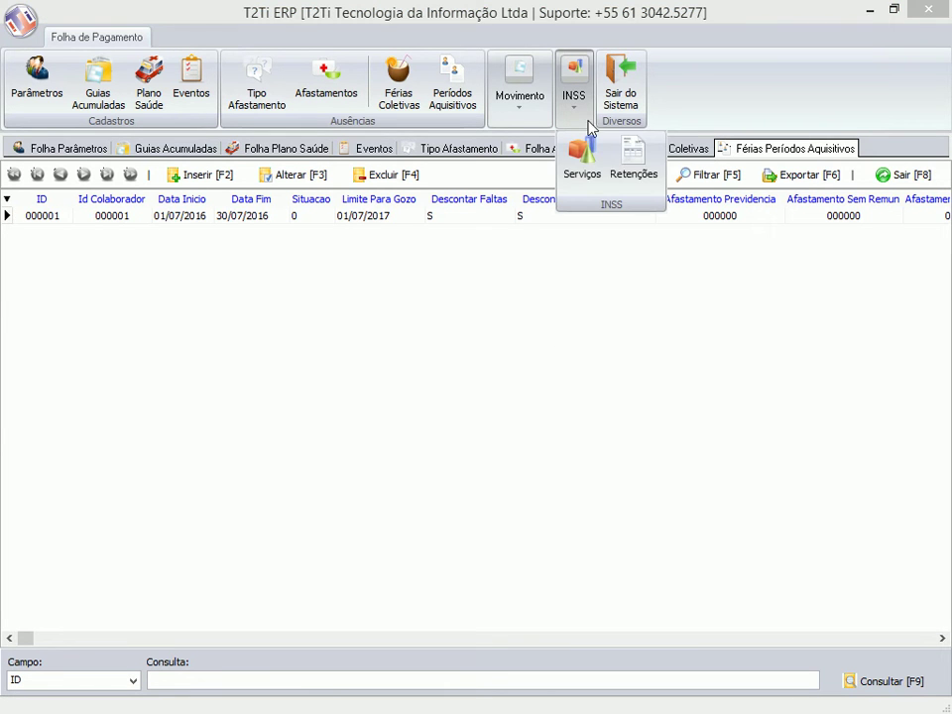
pyautogui.click(582, 159)
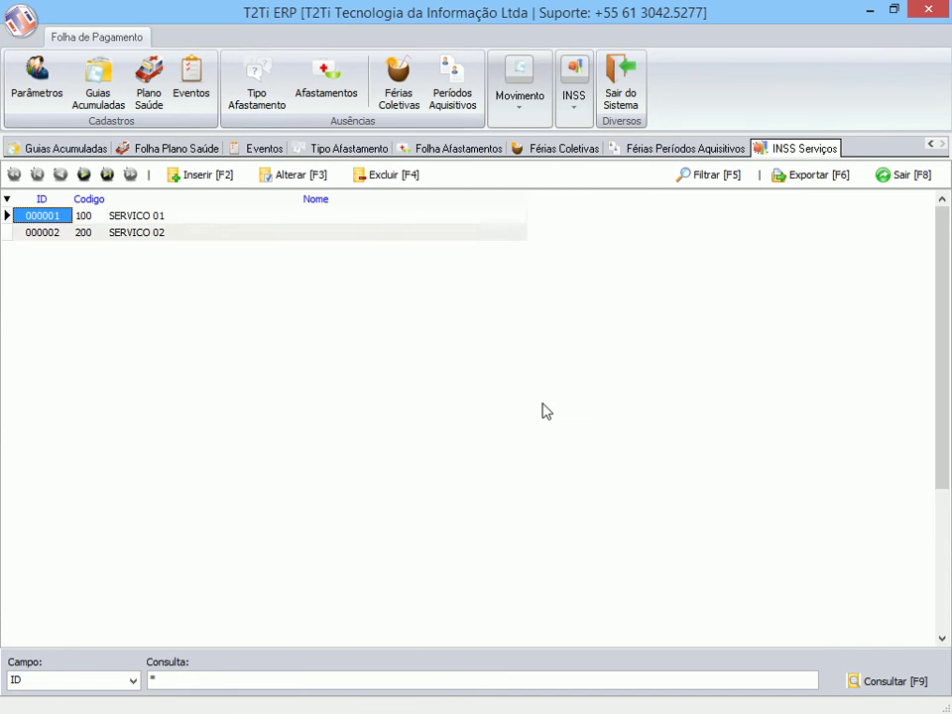
pyautogui.click(576, 96)
pyautogui.click(629, 172)
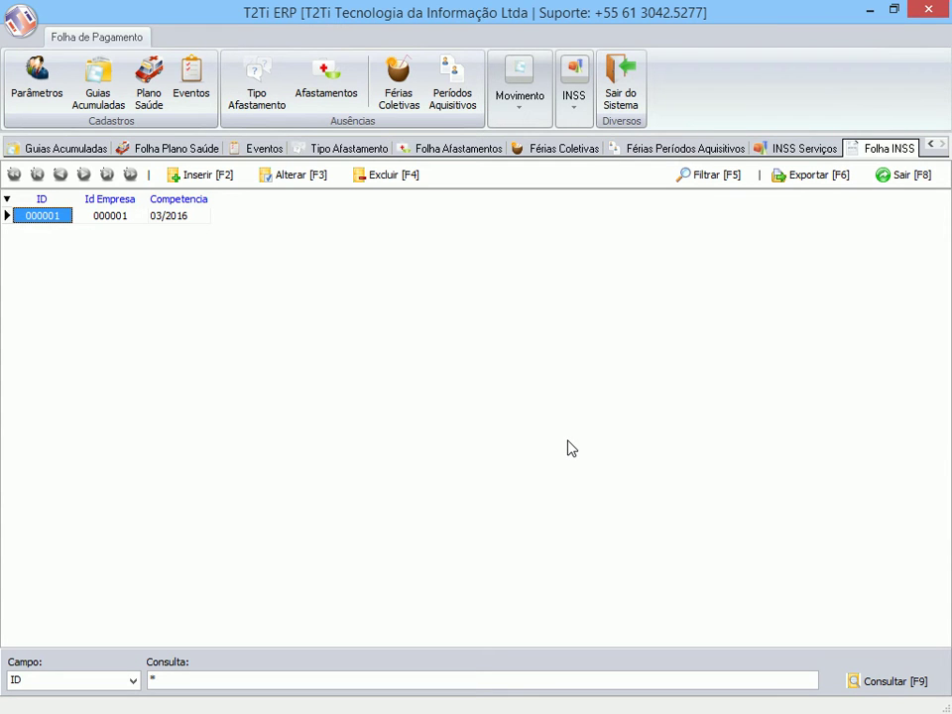
# Examine the existing payroll Fechamento record with its current and next closing periods, and cancel the editing
pyautogui.click(522, 77)
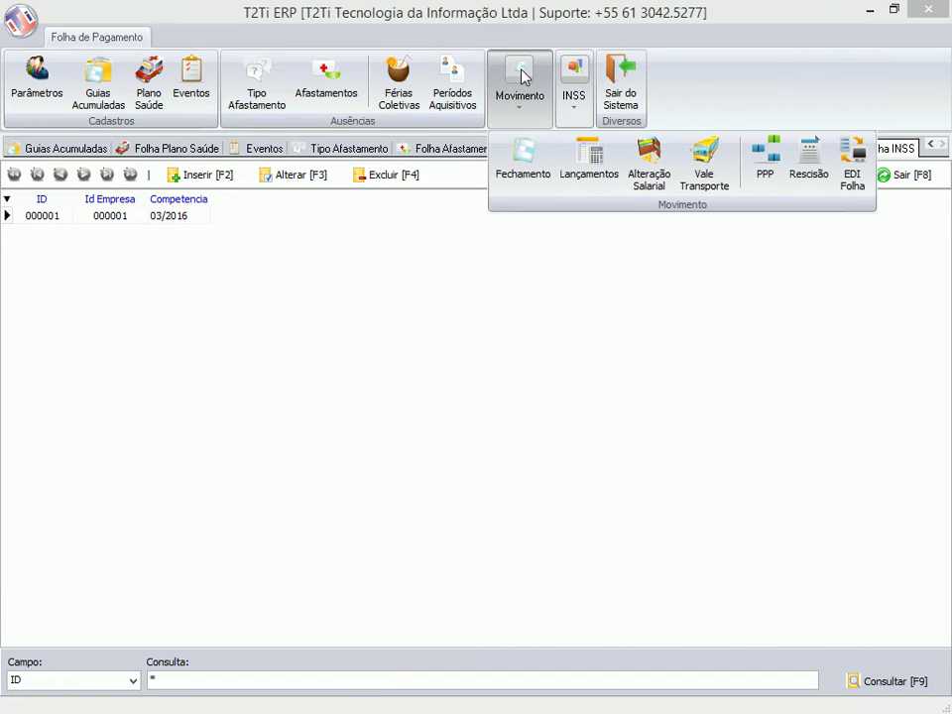
pyautogui.click(543, 181)
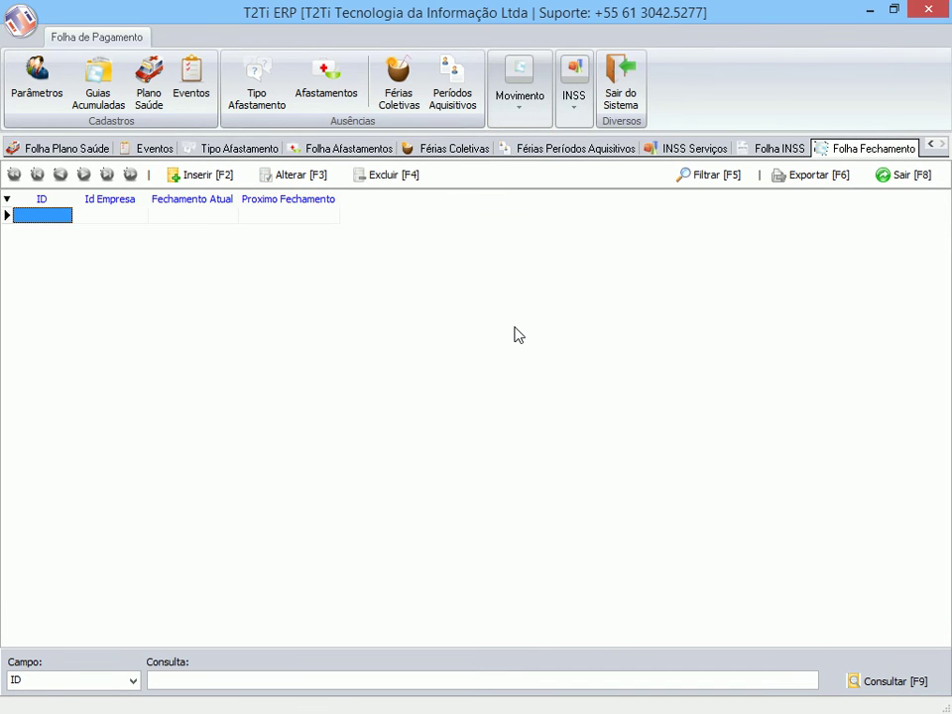
pyautogui.press('F3')
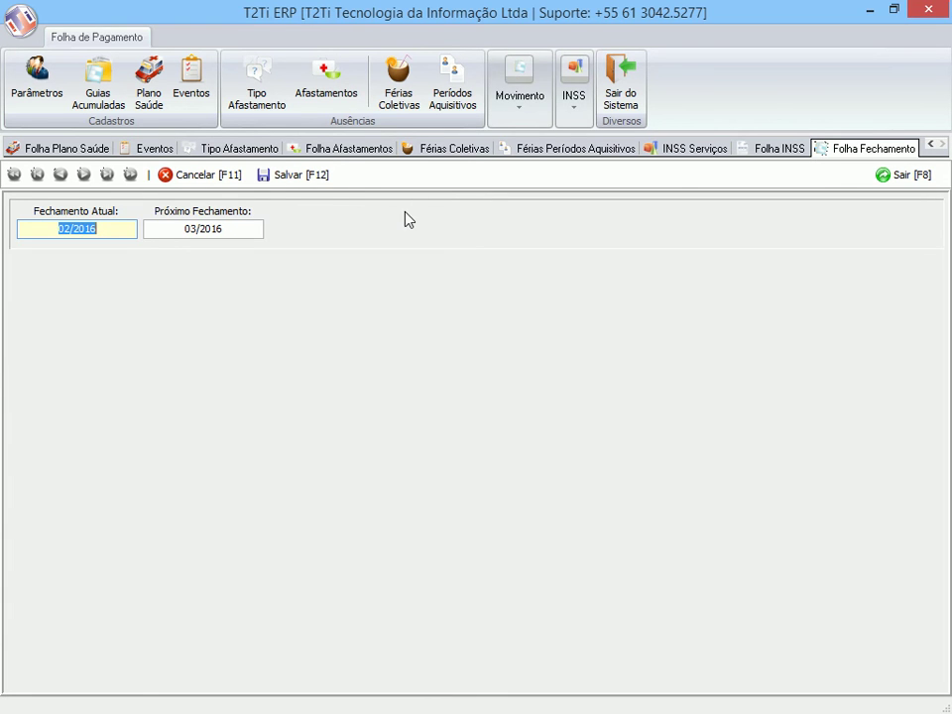
pyautogui.press('F11')
# Start a new Lançamentos record for collaborator 1 with Competência 03/2016 and type 1 - Folha Mensal
pyautogui.click(521, 97)
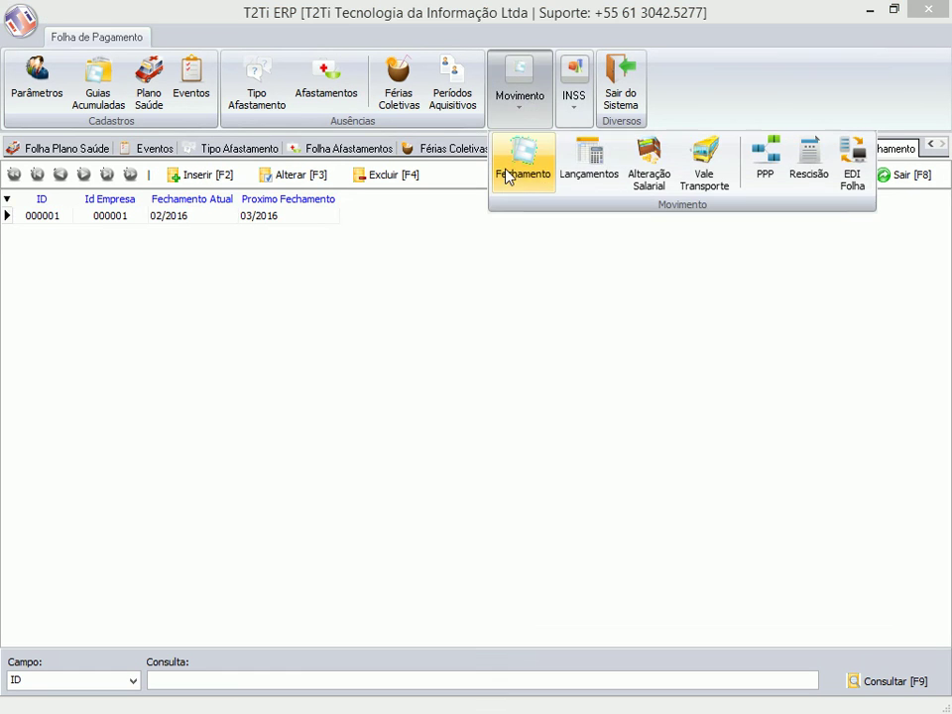
pyautogui.click(577, 176)
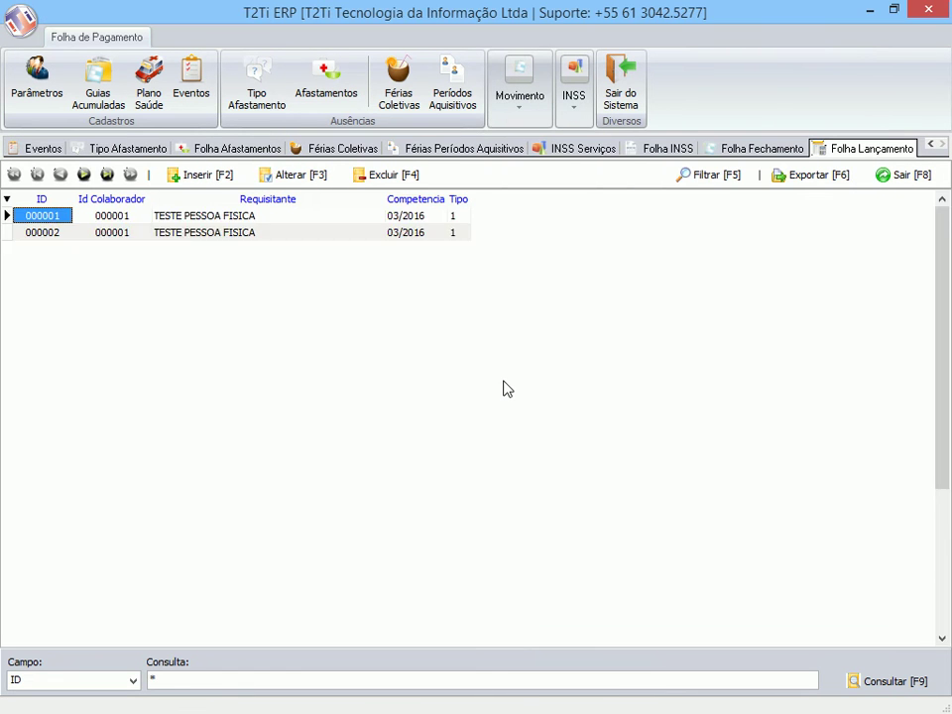
pyautogui.press('F2')
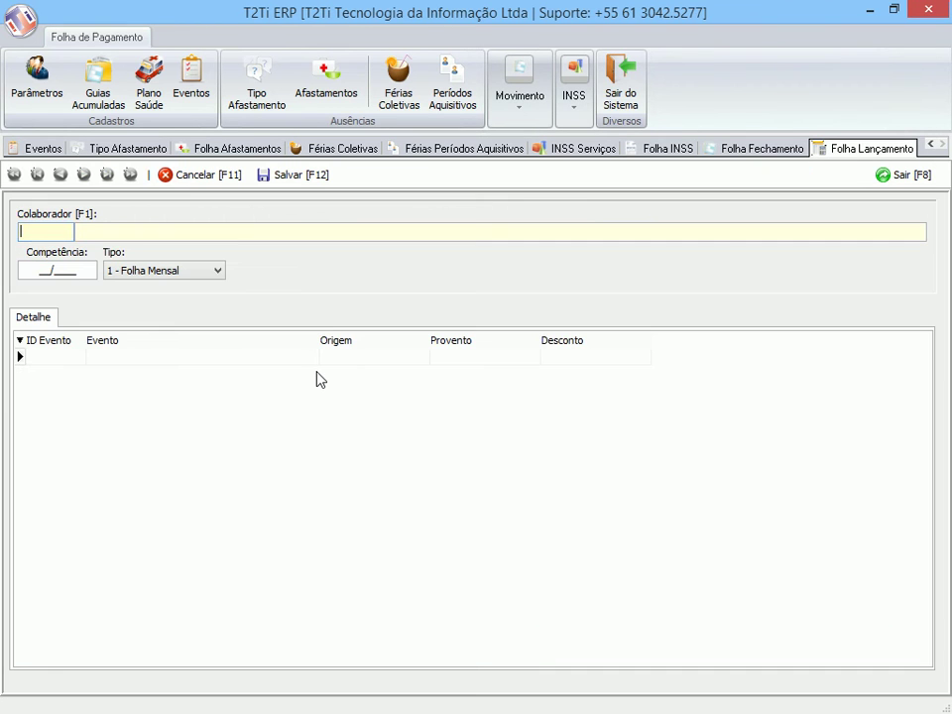
pyautogui.write('1')
pyautogui.press('Tab')
pyautogui.press('Tab')
pyautogui.write('032016')
pyautogui.press('Tab')
pyautogui.press('Down')
pyautogui.press('Up')
pyautogui.press('Down')
pyautogui.press('Up')
pyautogui.press('Down')
pyautogui.press('Up')
pyautogui.press('Tab')
# Add the SALARIO BASE and SALARIO FAMILIA events to the payroll entry's detail grid through the event lookup
pyautogui.press('F1')
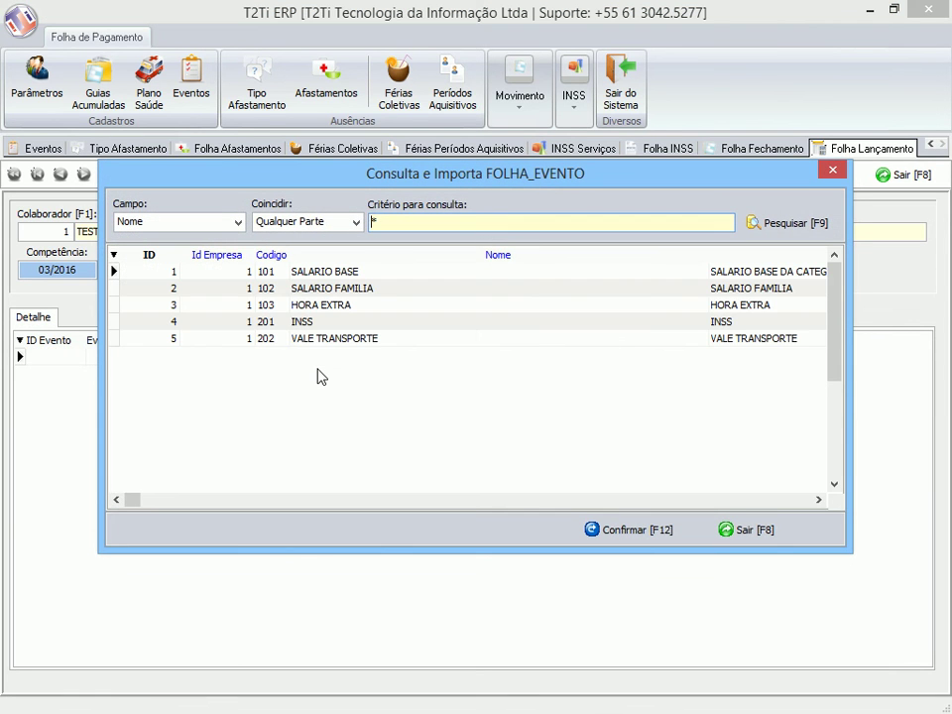
pyautogui.press('Return')
pyautogui.press('Return')
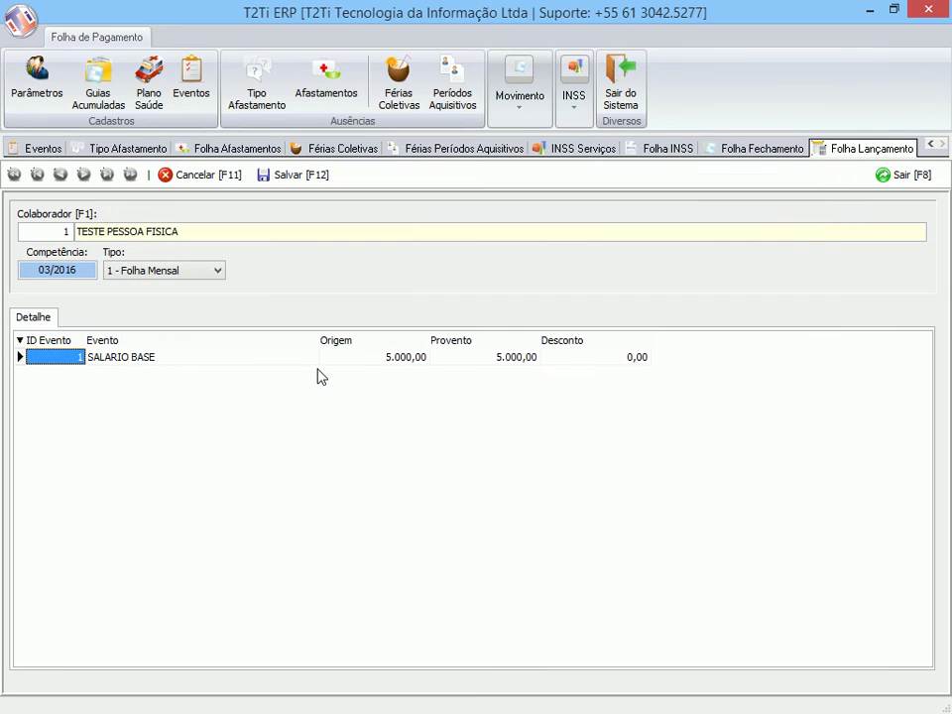
pyautogui.press('Tab')
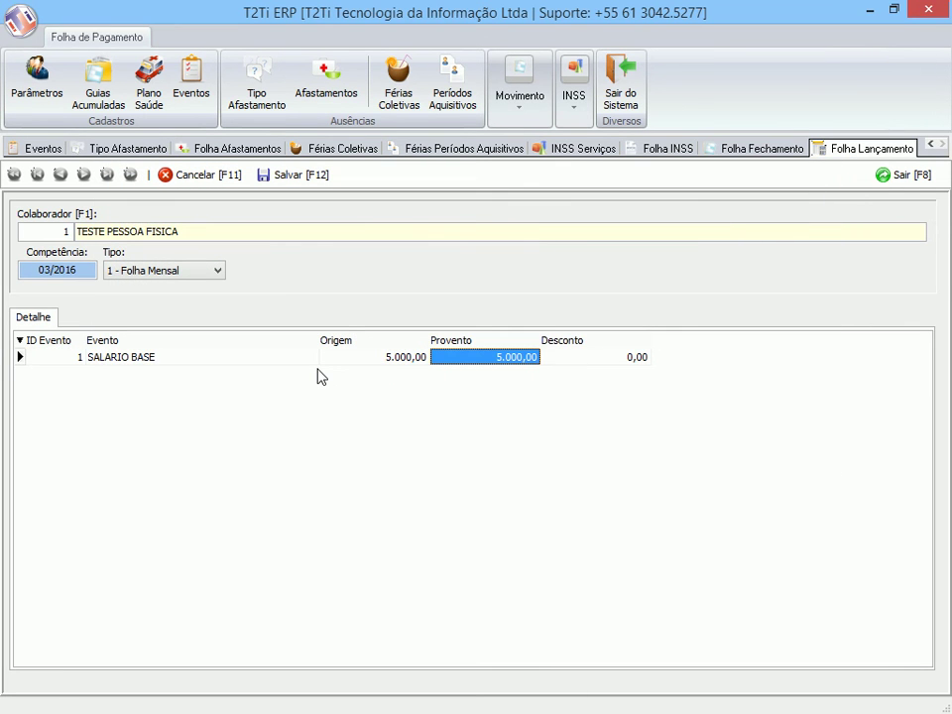
pyautogui.press('F1')
pyautogui.write('*')
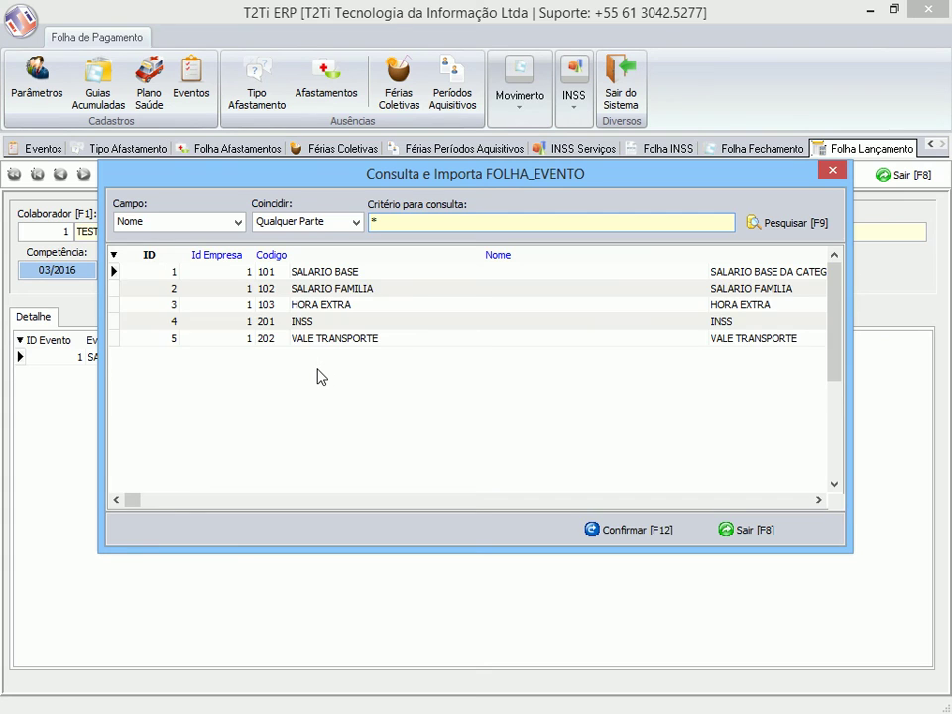
pyautogui.press('Return')
pyautogui.press('Down')
pyautogui.press('Return')
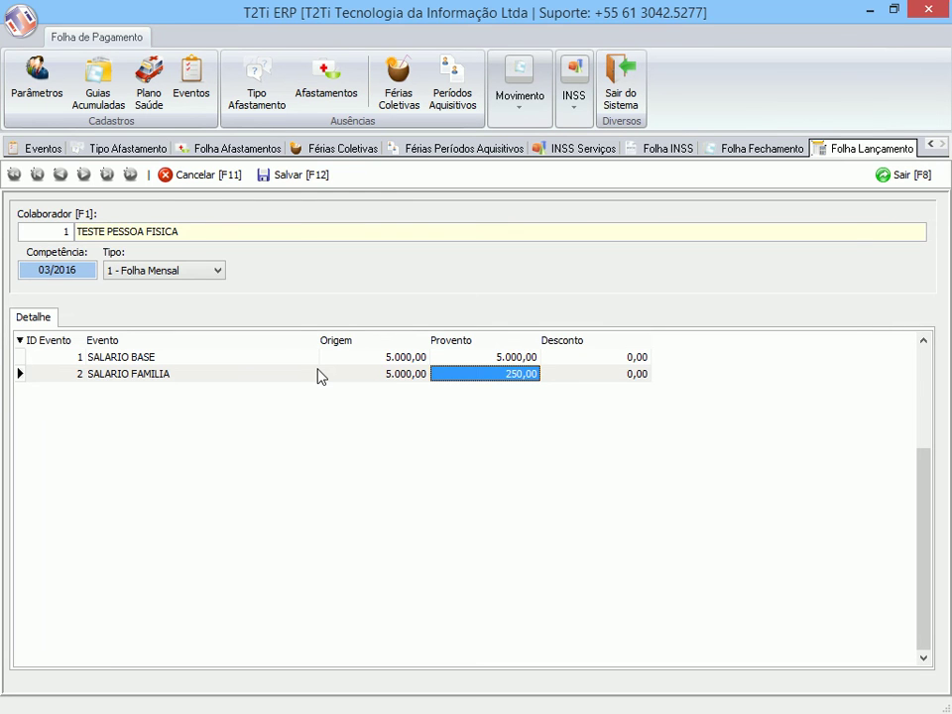
# Add the INSS event to the payroll entry's detail grid and save the record
pyautogui.press('F1')
pyautogui.write('*')
pyautogui.press('Return')
pyautogui.press('Down')
pyautogui.press('Down')
pyautogui.press('Down')
pyautogui.press('Return')
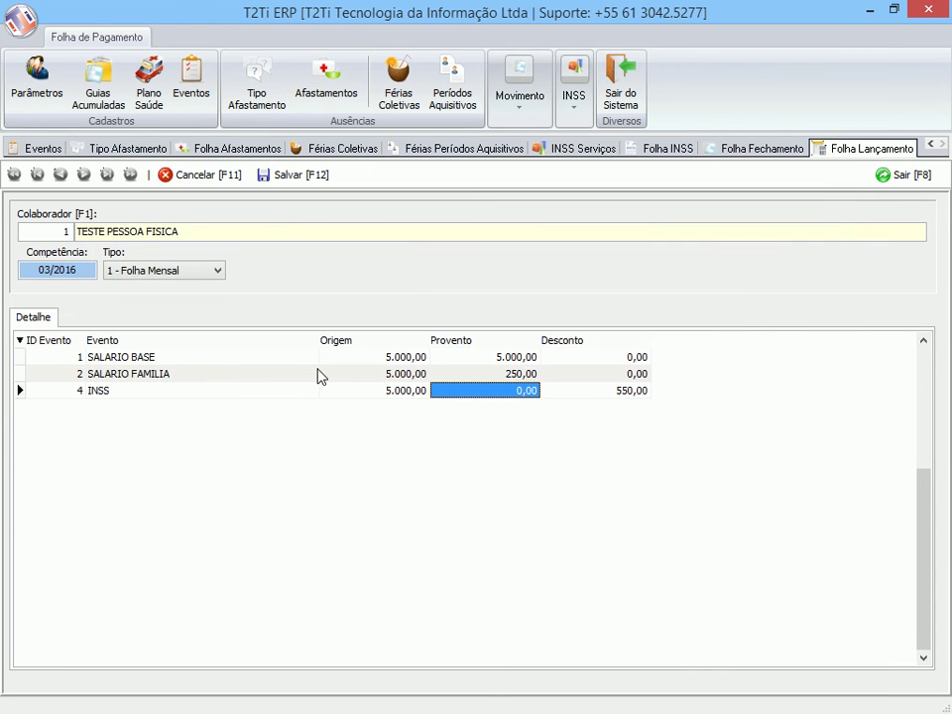
pyautogui.press('Tab')
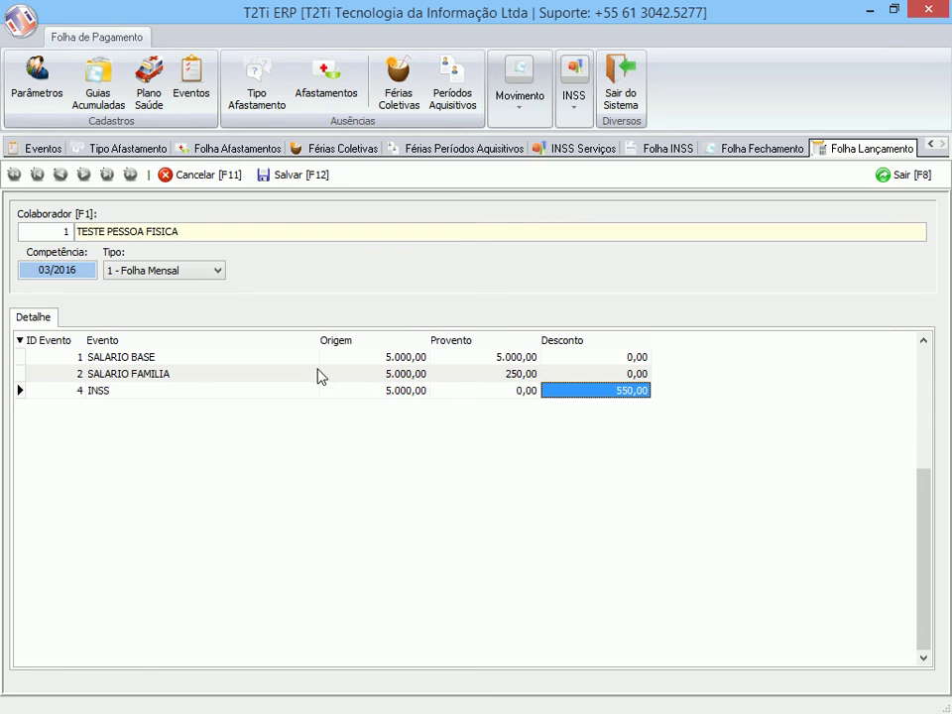
pyautogui.press('F12')
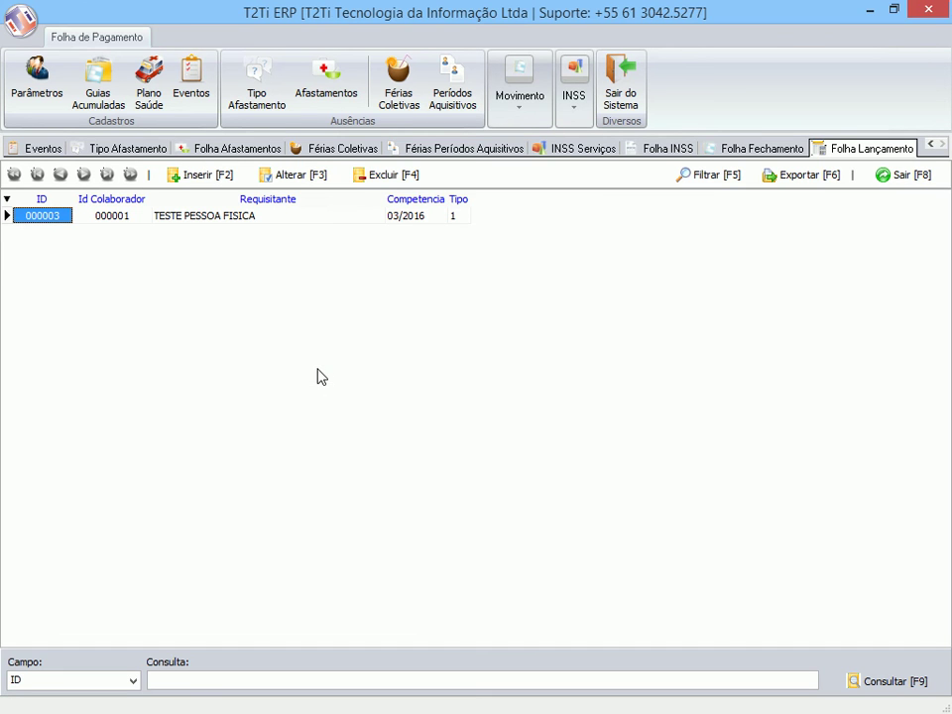
# Examine the existing Alteração Salarial record with its reason, increase percentage and new salary, and cancel the editing
pyautogui.click(535, 99)
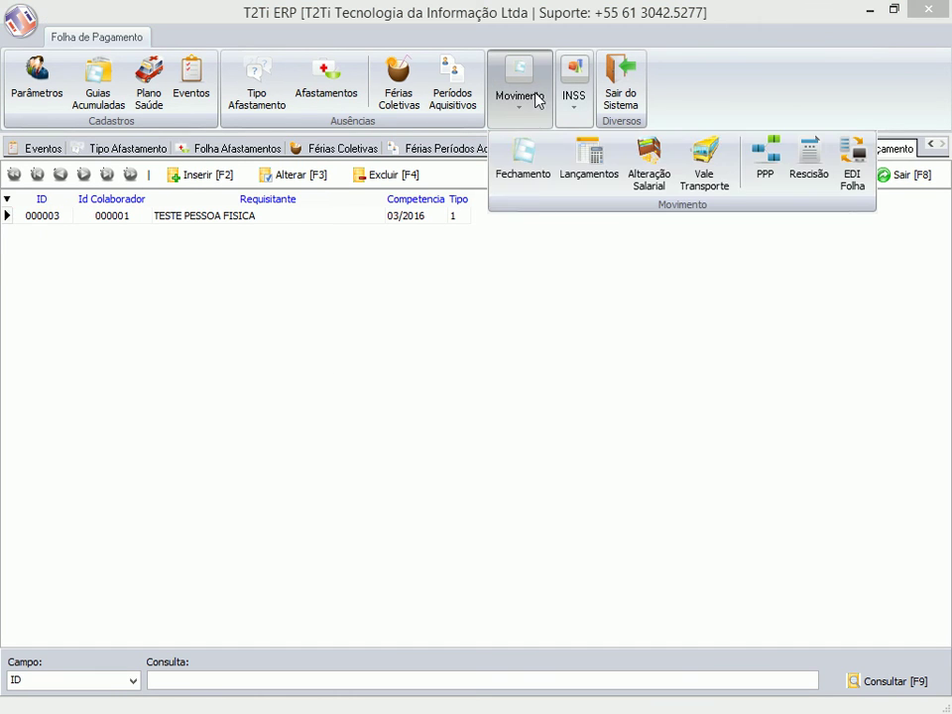
pyautogui.click(650, 179)
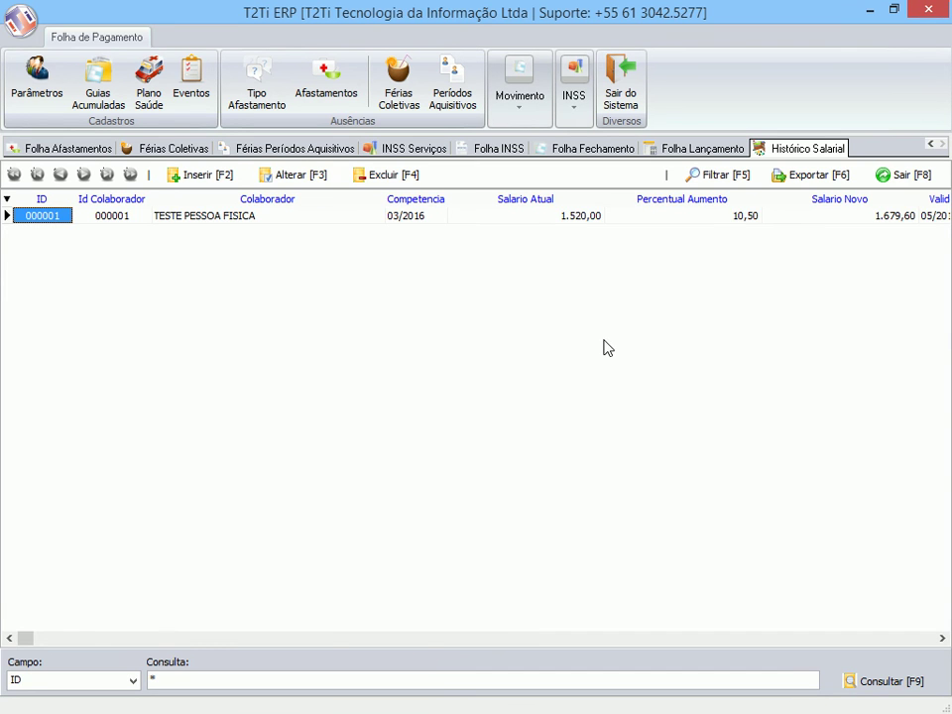
pyautogui.press('F3')
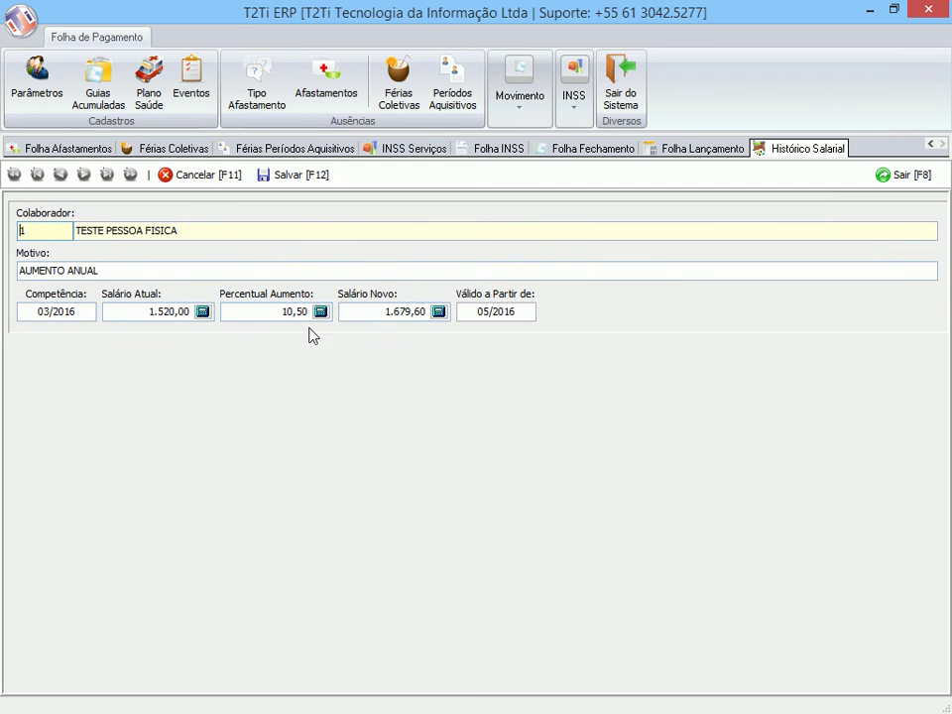
pyautogui.click(220, 175)
# Start a new Vale Transporte record for collaborator 1
pyautogui.click(521, 97)
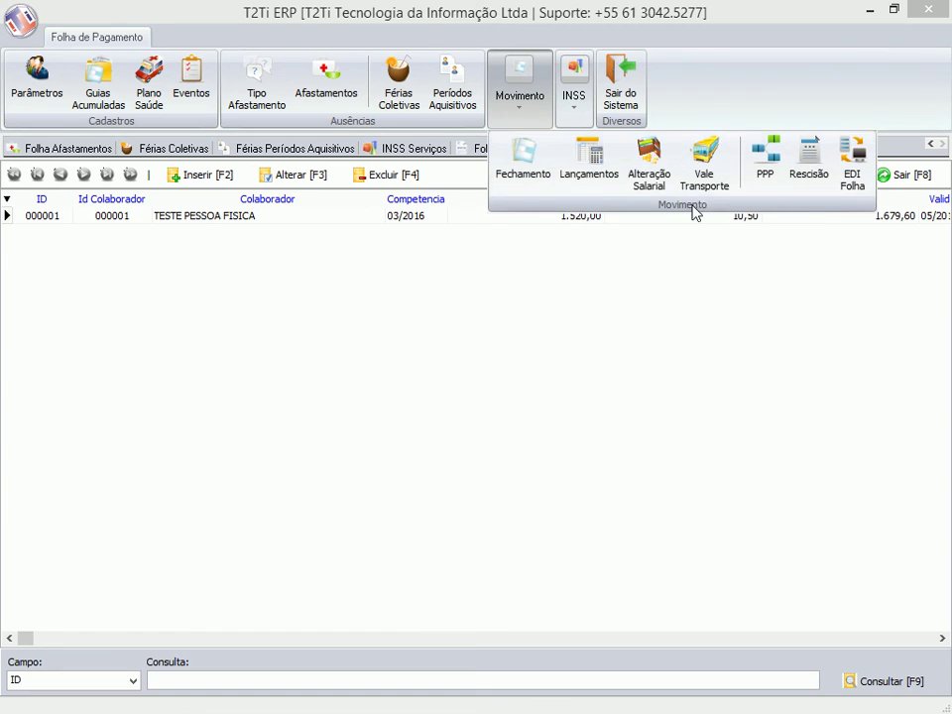
pyautogui.click(702, 178)
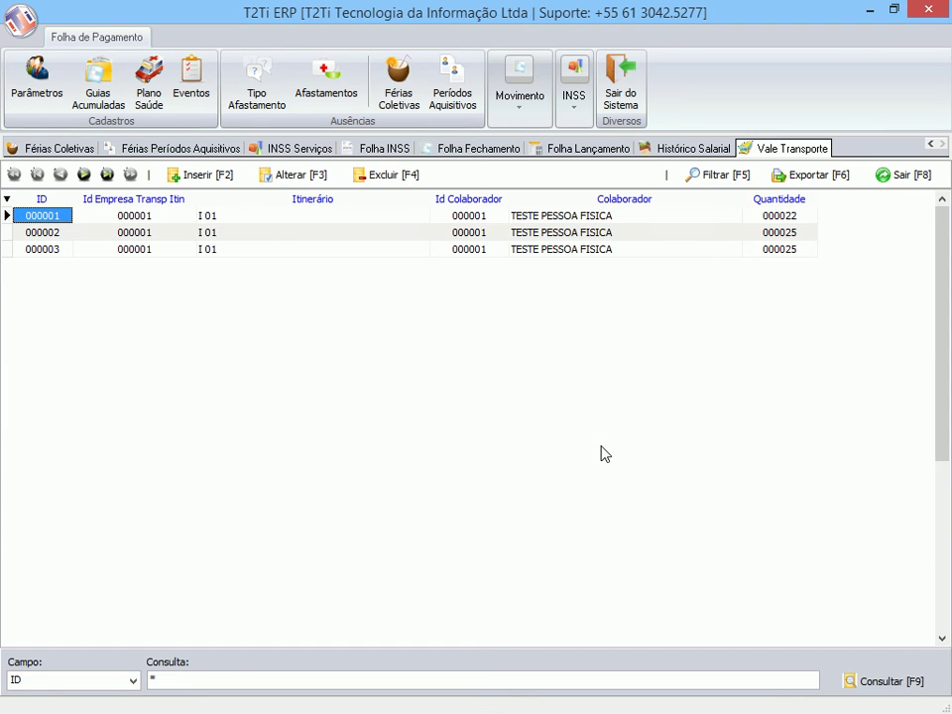
pyautogui.press('F2')
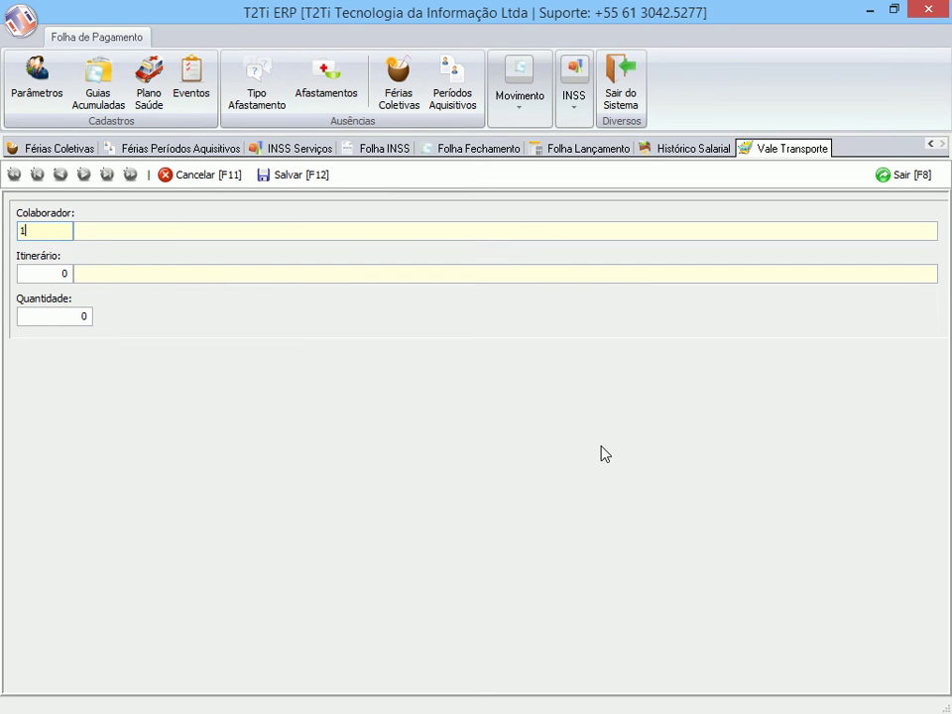
pyautogui.write('1')
pyautogui.press('Tab')
pyautogui.press('Tab')
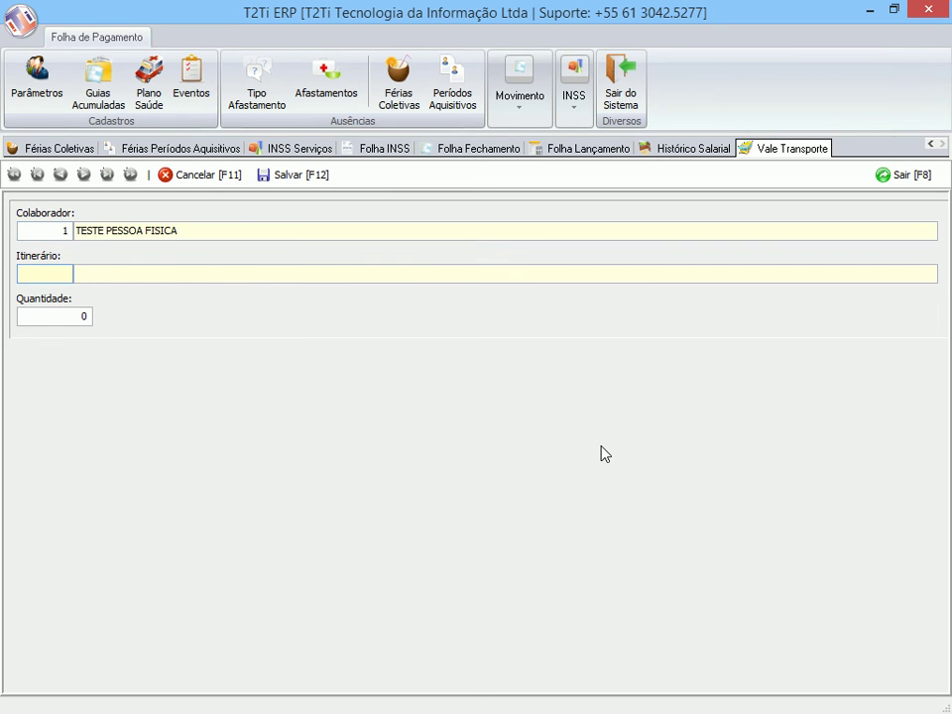
# Choose itinerary I 01 from the lookup, set the quantity to 23 and save the transport voucher record
pyautogui.press('F1')
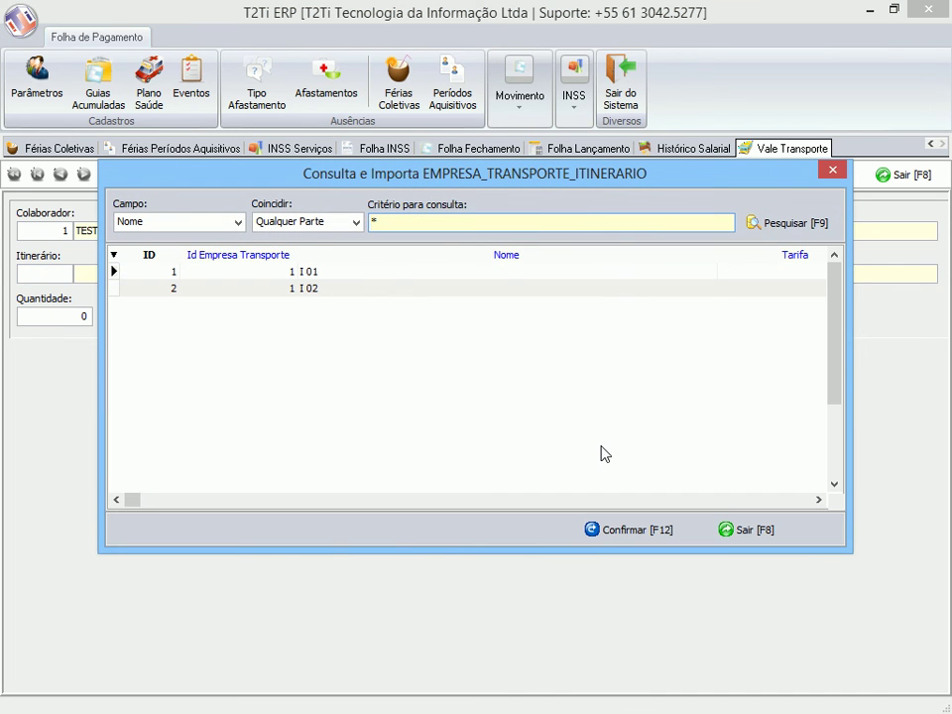
pyautogui.press('Tab')
pyautogui.press('Right')
pyautogui.press('Down')
pyautogui.press('Up')
pyautogui.press('Right')
pyautogui.press('Return')
pyautogui.press('Tab')
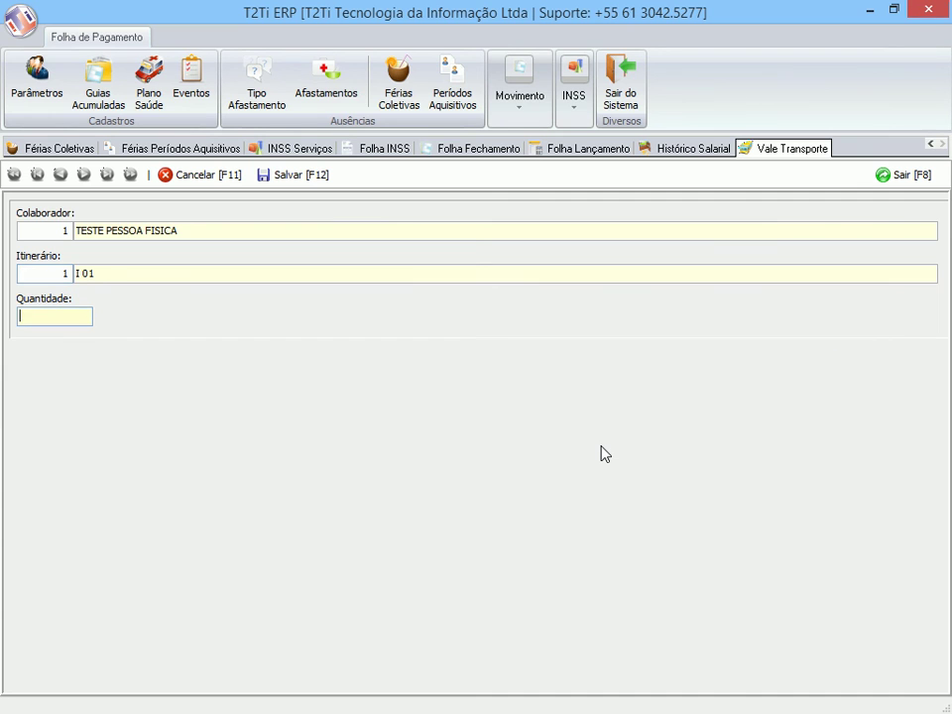
pyautogui.write('23')
pyautogui.press('F12')
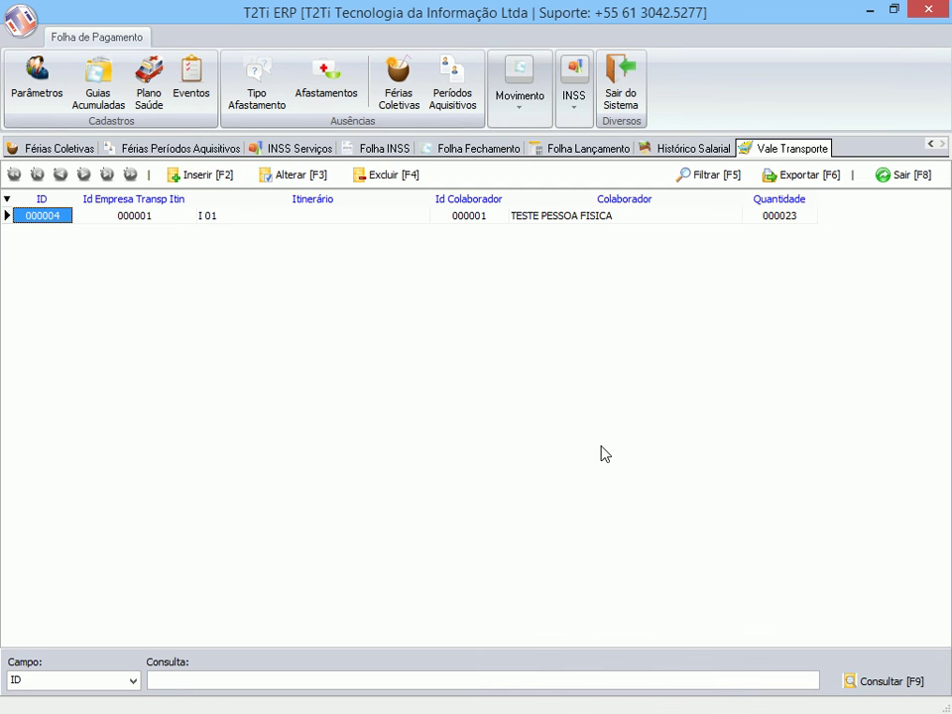
# Examine the existing PPP record's CAT, Atividade, Fator Risco and Exame Médico details, and cancel the editing
pyautogui.click(532, 87)
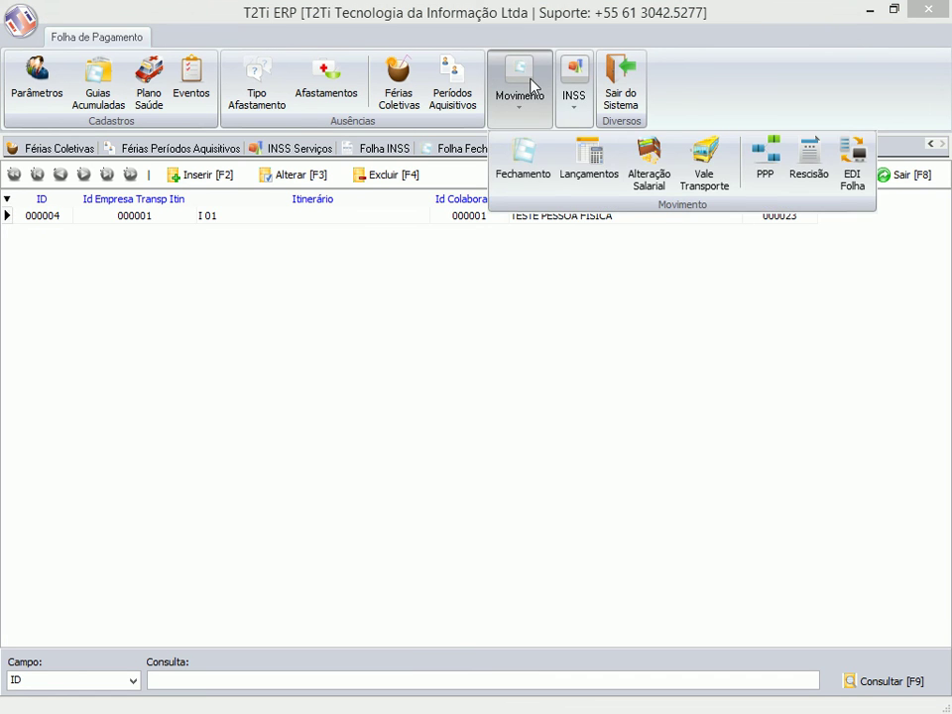
pyautogui.click(766, 184)
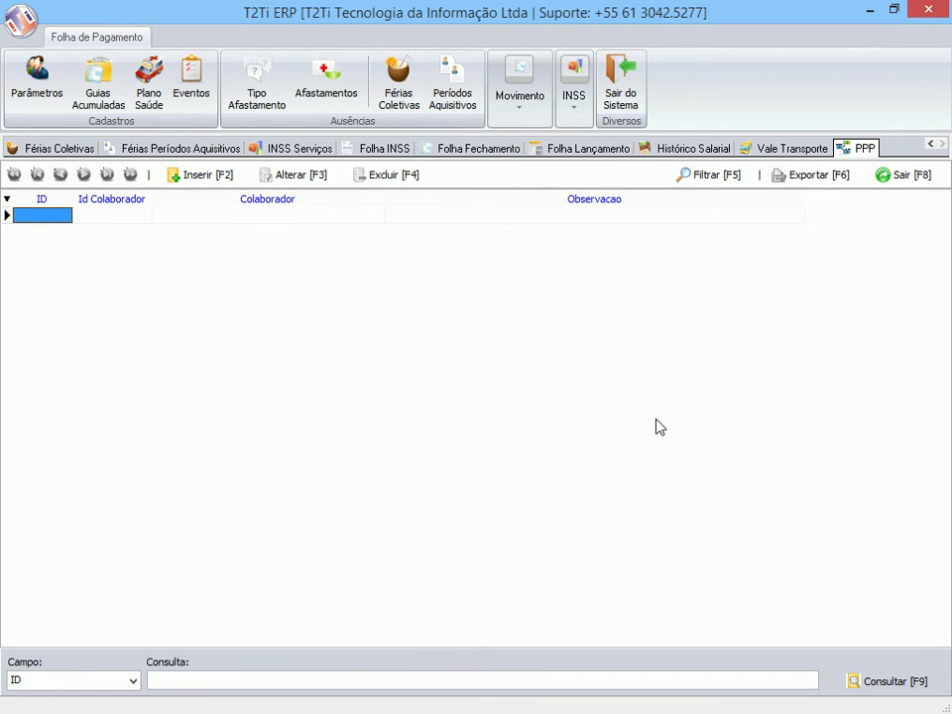
pyautogui.press('F3')
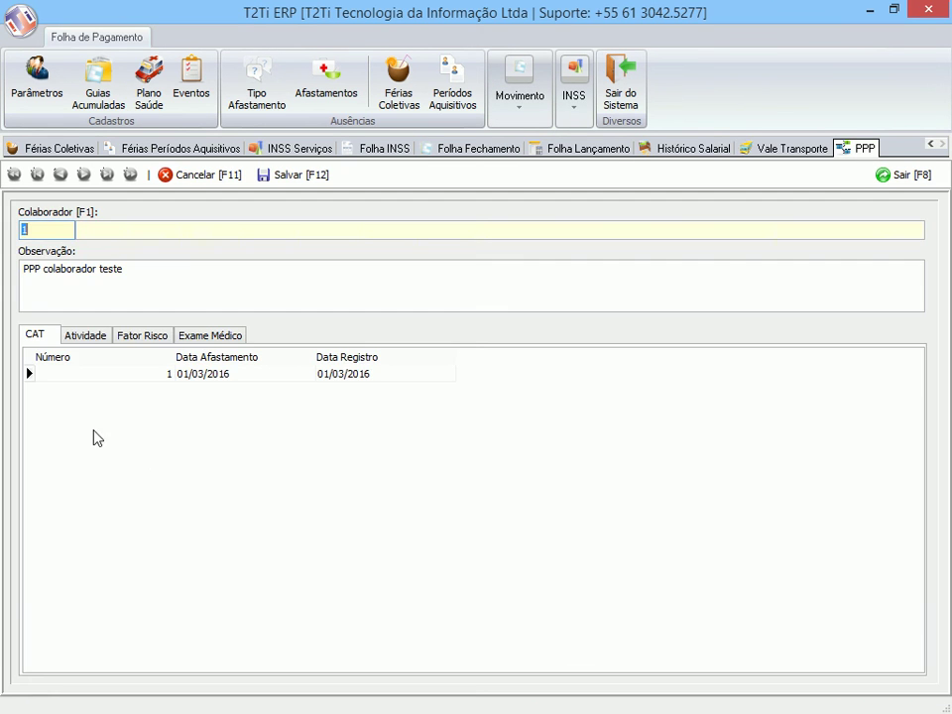
pyautogui.click(87, 337)
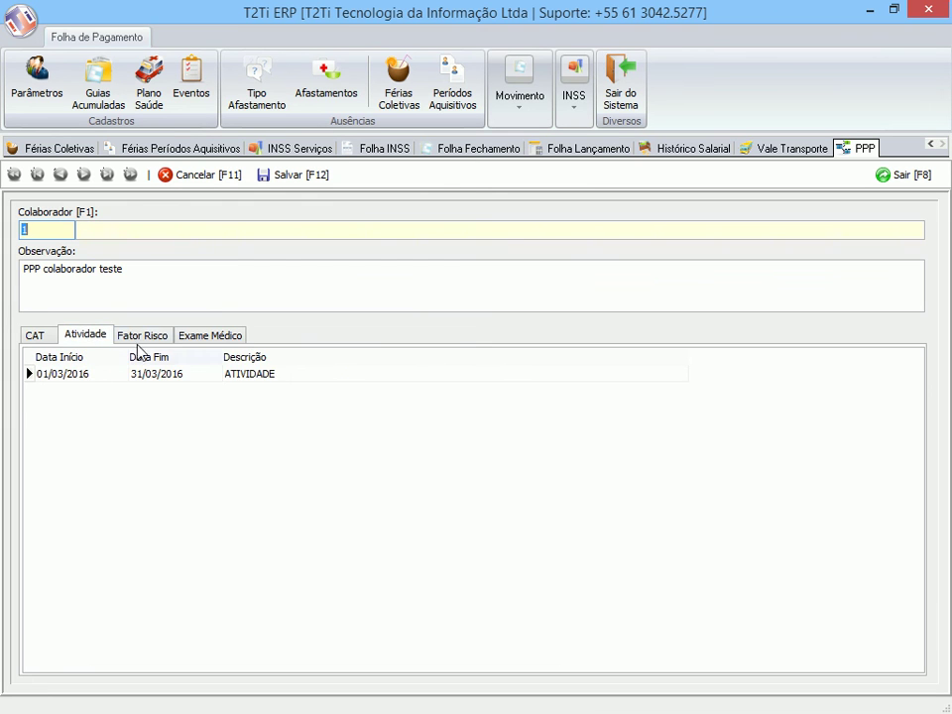
pyautogui.click(142, 335)
pyautogui.click(215, 338)
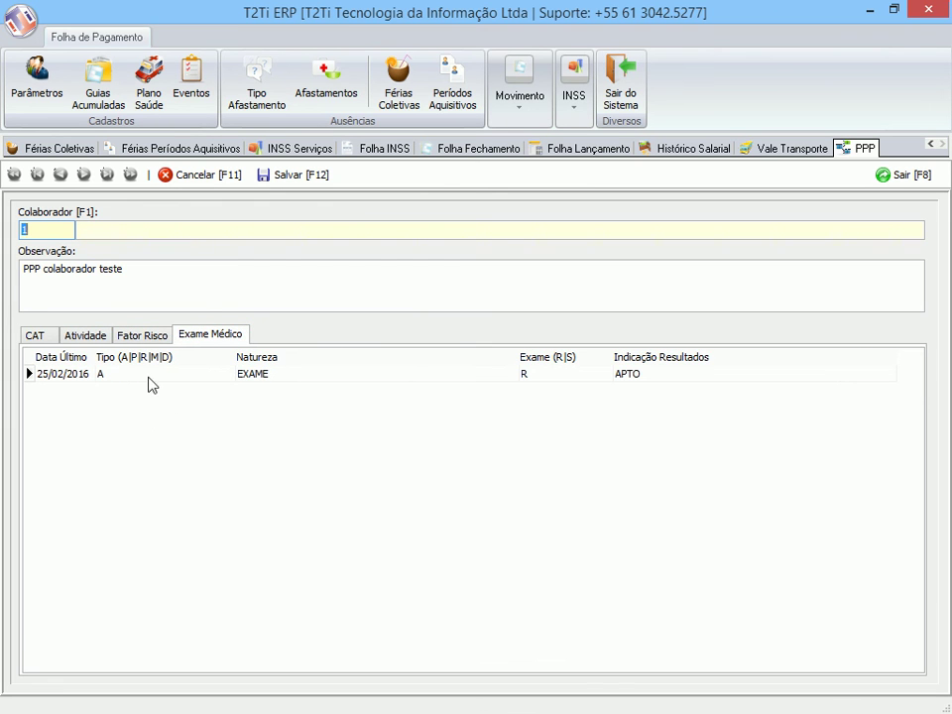
pyautogui.click(207, 176)
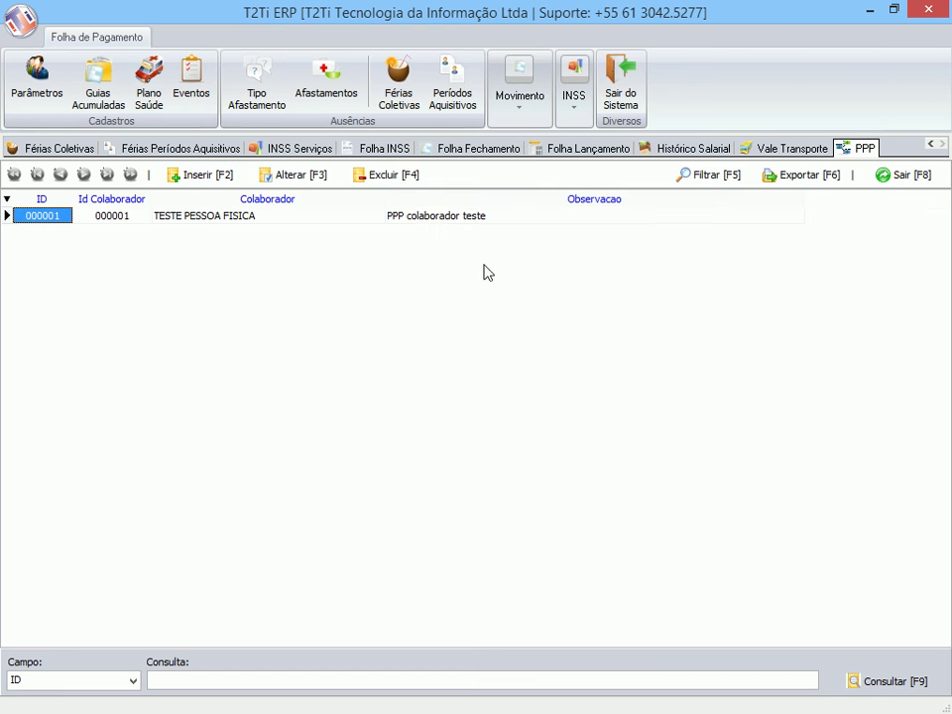
# Examine the existing Rescisão record's dismissal reason, dates, notice and FGTS details, and cancel the editing
pyautogui.click(514, 99)
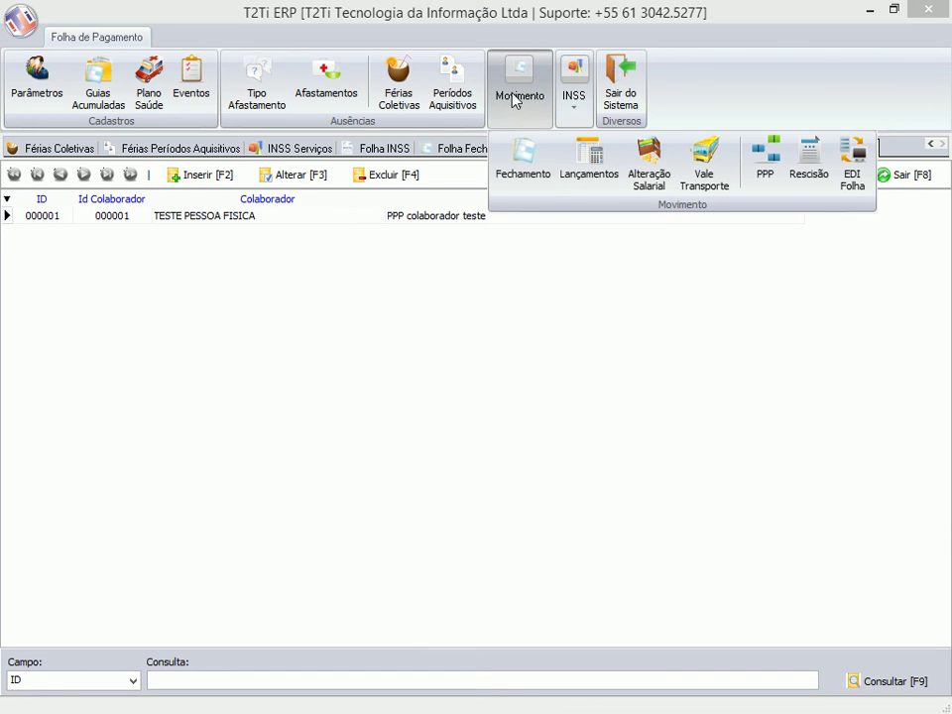
pyautogui.click(795, 181)
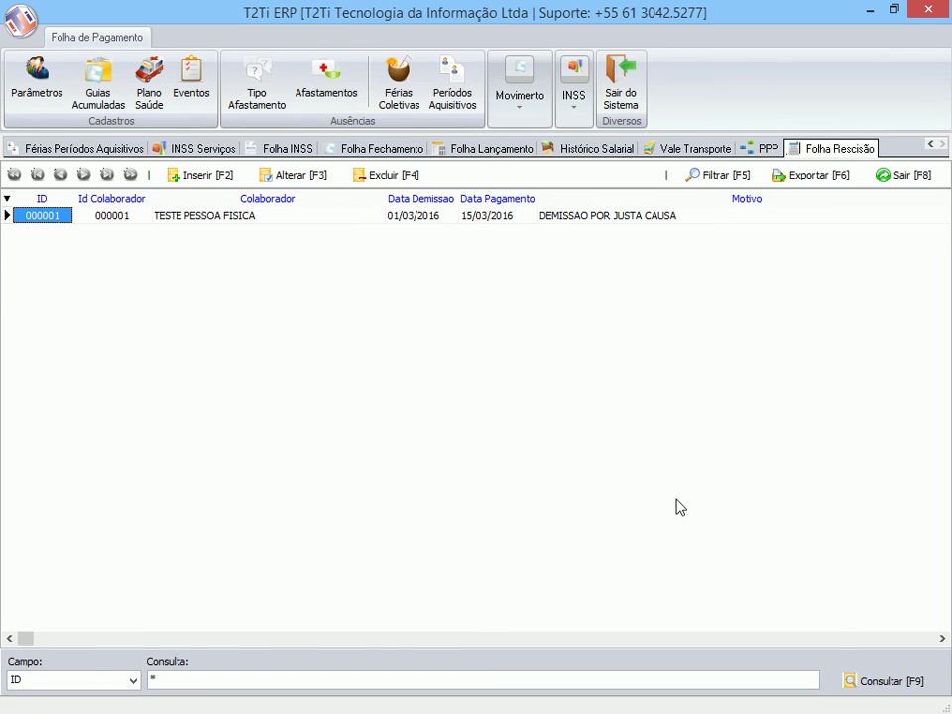
pyautogui.press('F3')
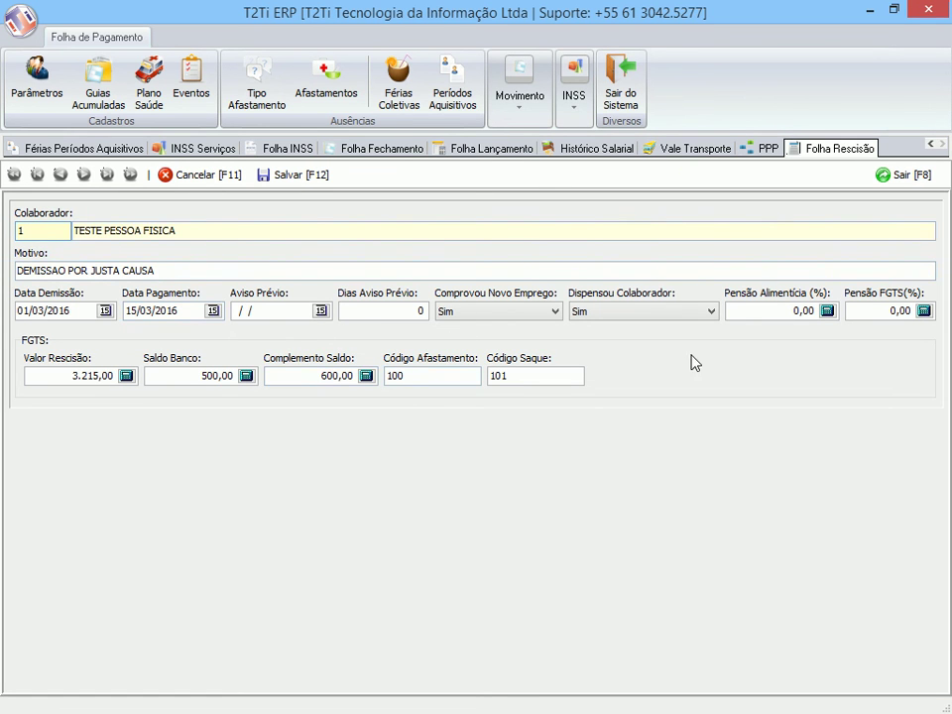
pyautogui.click(201, 177)
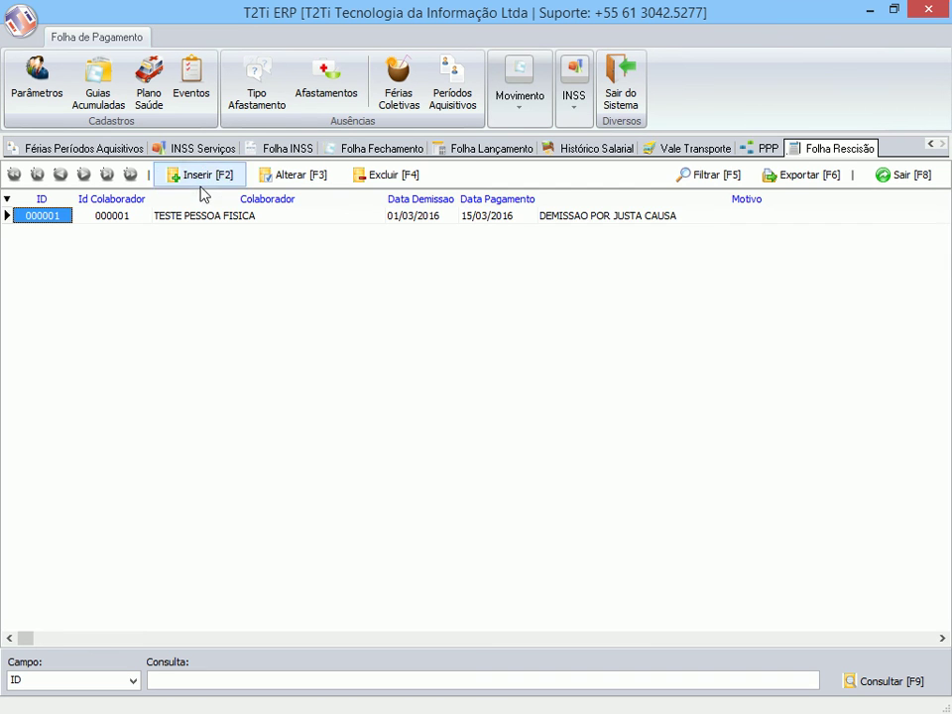
# Open EDI Folha and generate the payroll remittance file (Gerar Remessa) for the listed collaborator
pyautogui.click(520, 95)
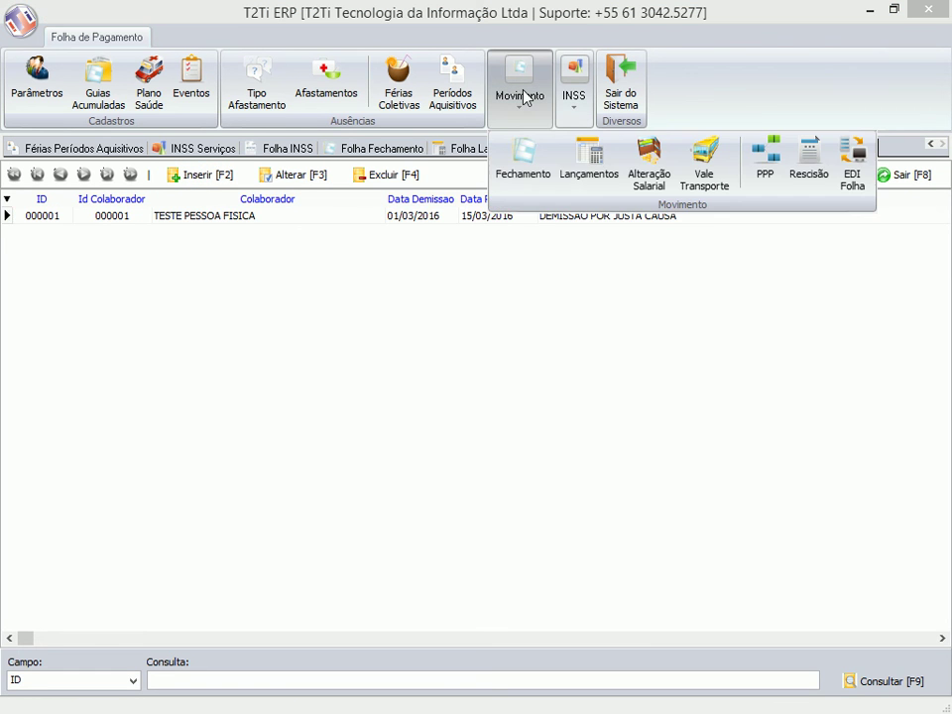
pyautogui.click(848, 185)
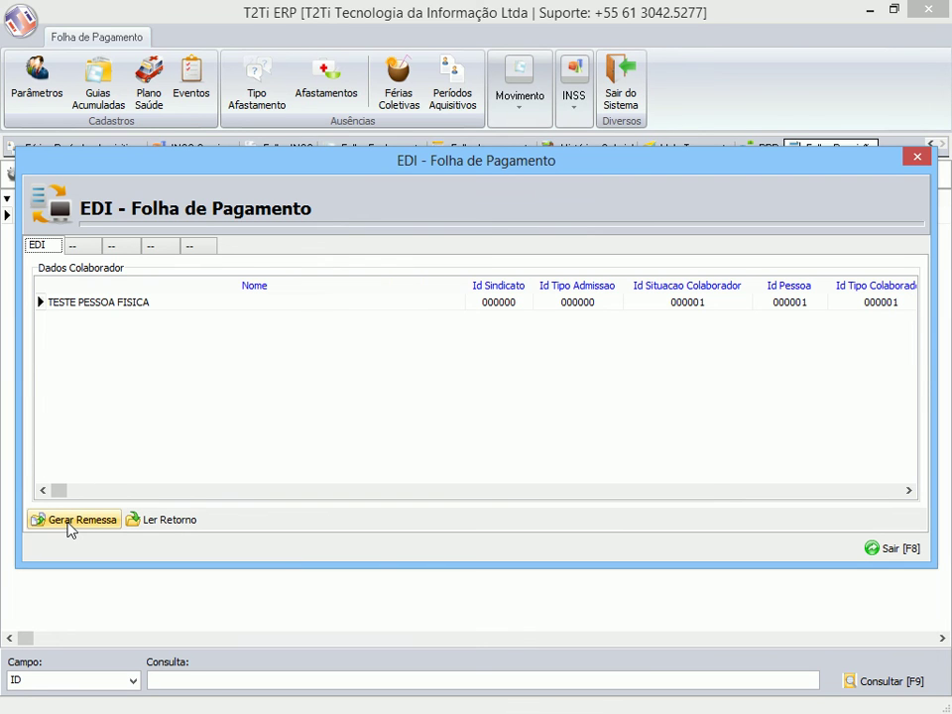
pyautogui.click(182, 535)
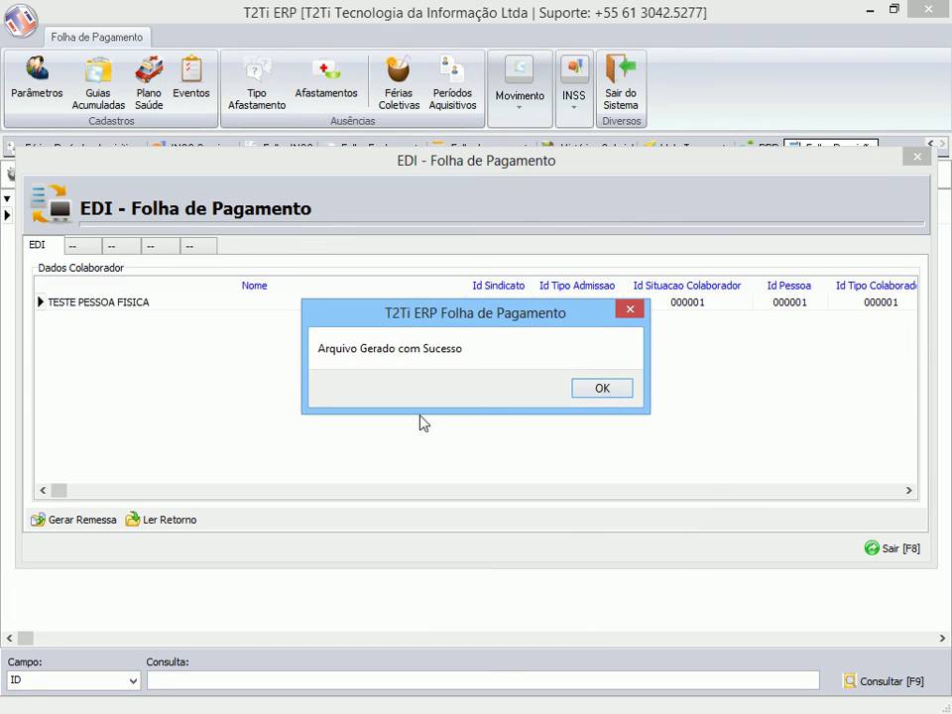
pyautogui.click(593, 390)
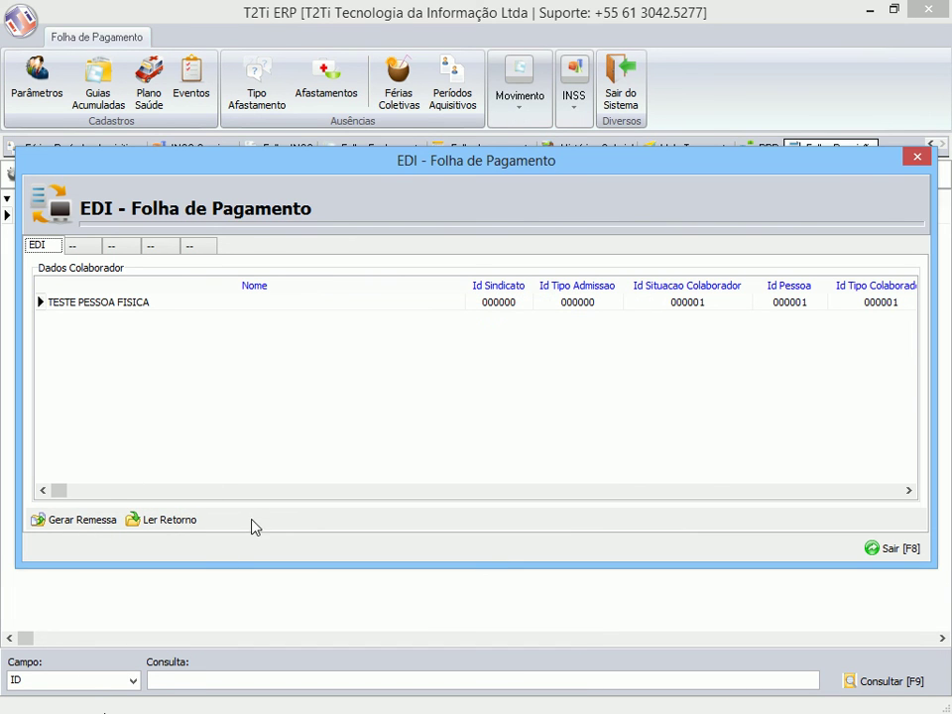
# Switch to File Explorer and open remessa_folha_bb.txt from the C:\T2Ti folder
pyautogui.hotkey('alt', 'Tab')
pyautogui.moveTo(298, 414); pyautogui.dragTo(297, 557)
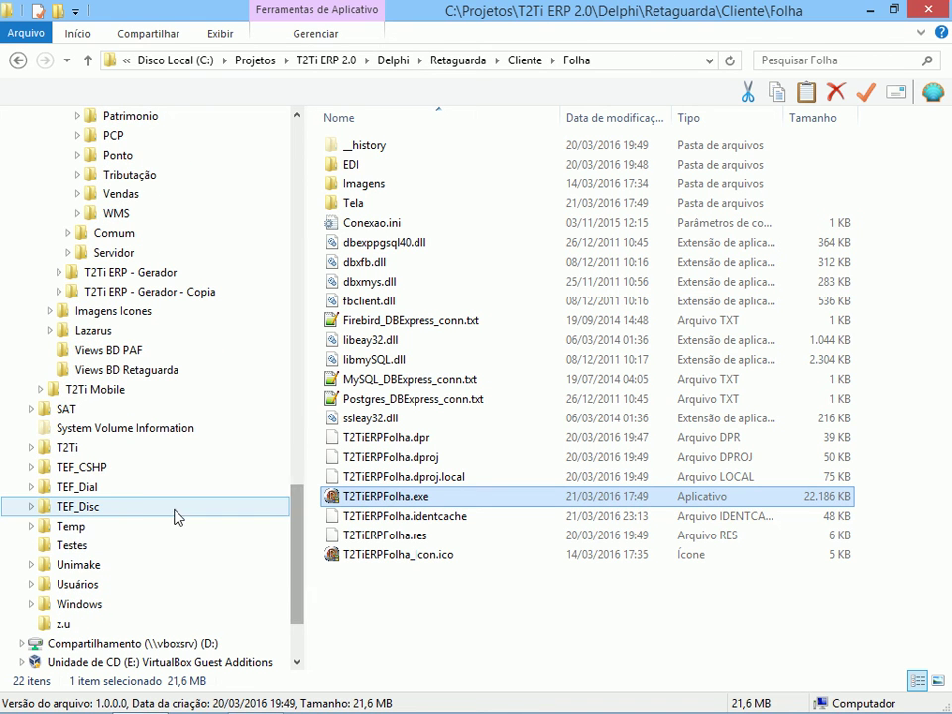
pyautogui.click(92, 451)
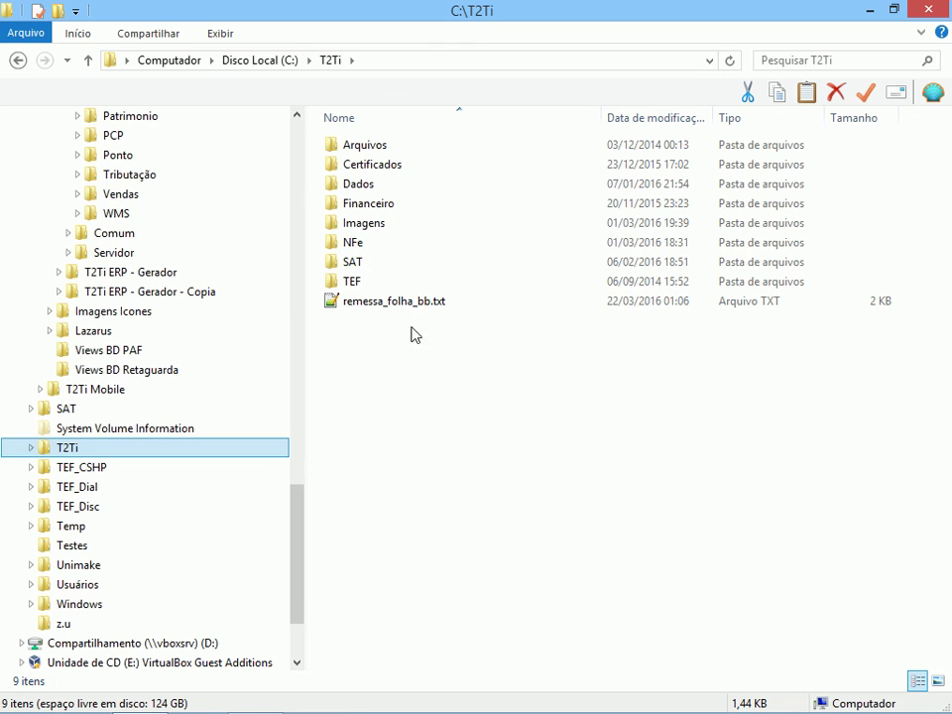
pyautogui.doubleClick(406, 303)
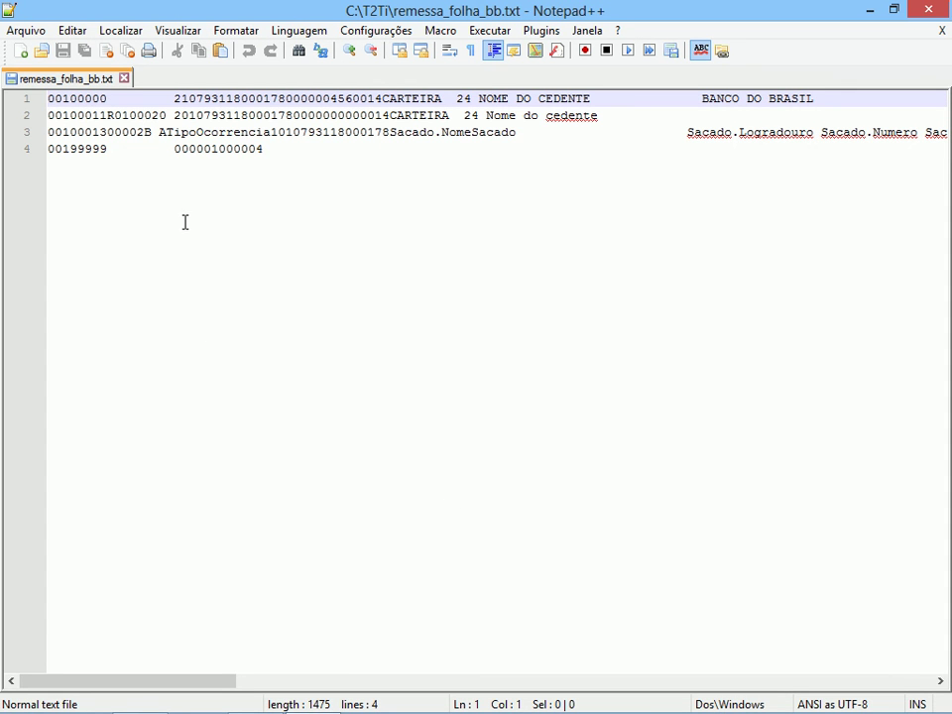
# Inspect the bank name in the remittance file's first line, close the file and return to T2Ti ERP
pyautogui.moveTo(694, 98); pyautogui.dragTo(828, 98)
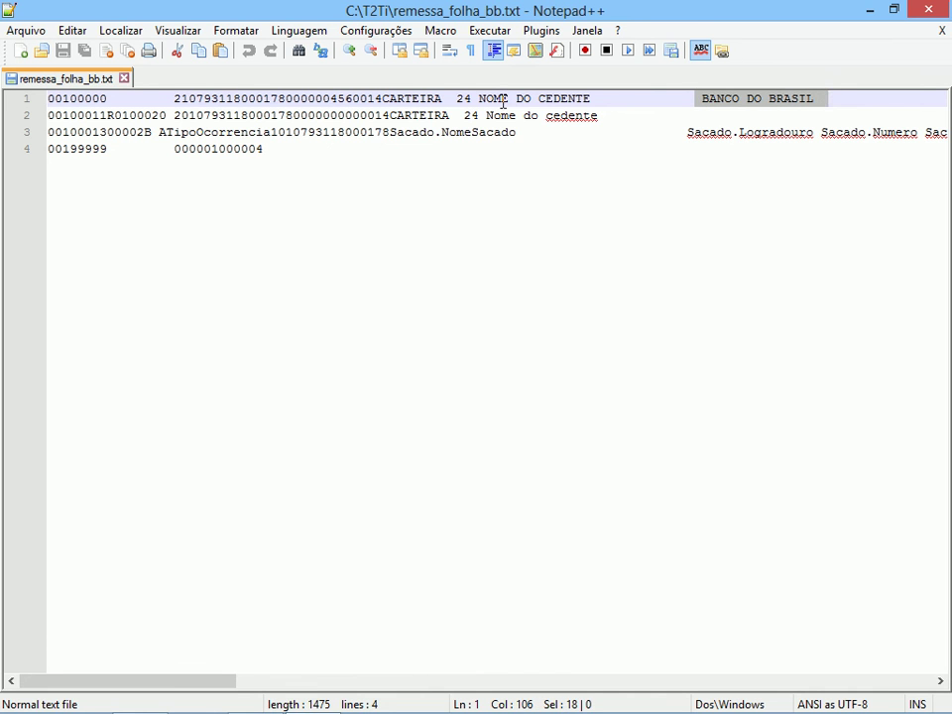
pyautogui.click(124, 78)
pyautogui.hotkey('alt', 'Tab')
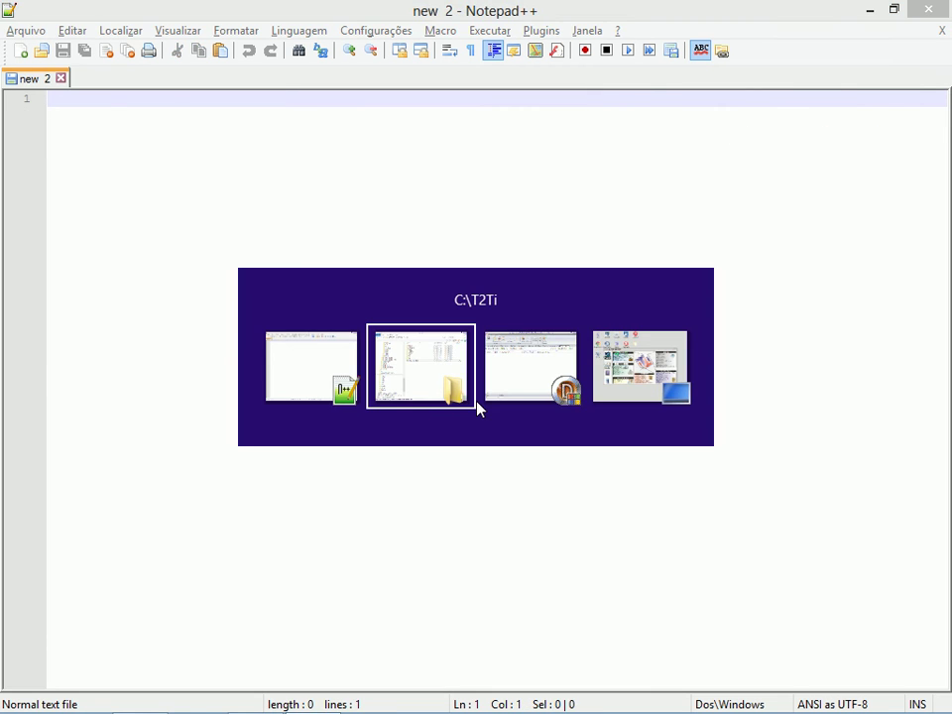
pyautogui.hotkey('alt', 'Tab')
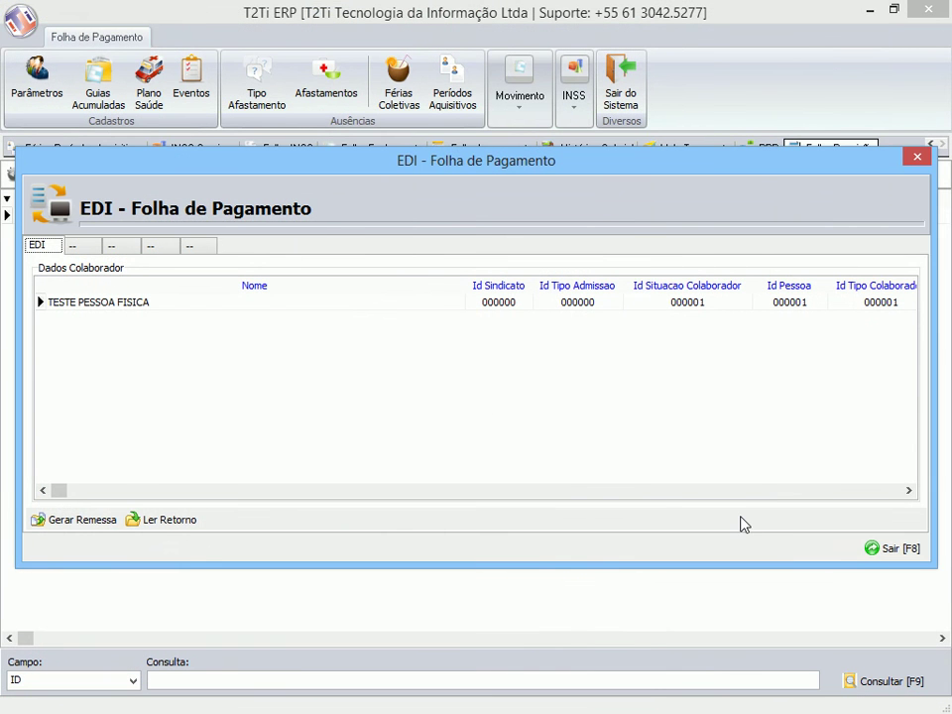